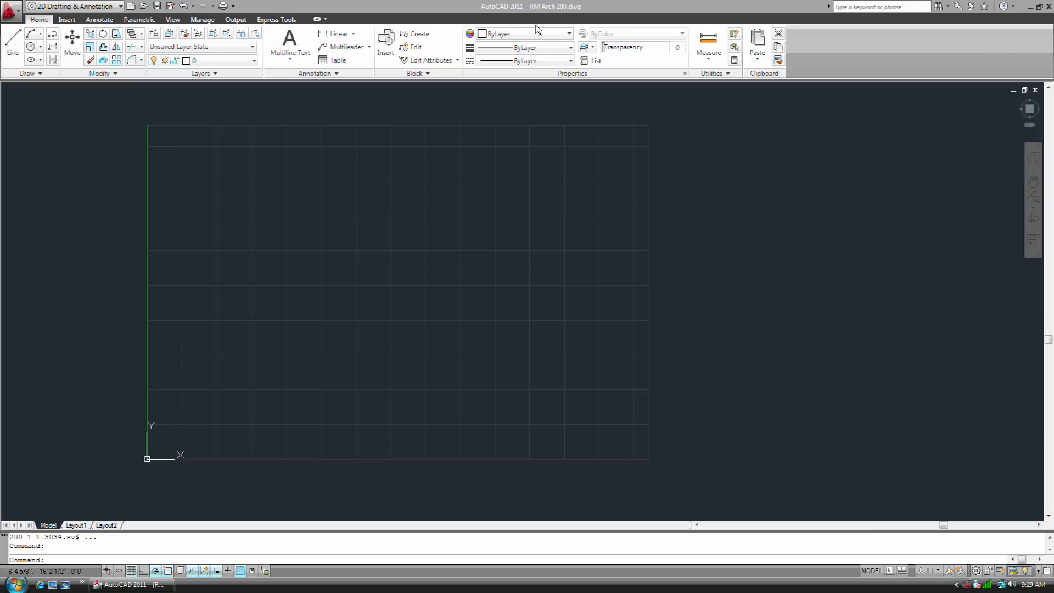
click(569, 35)
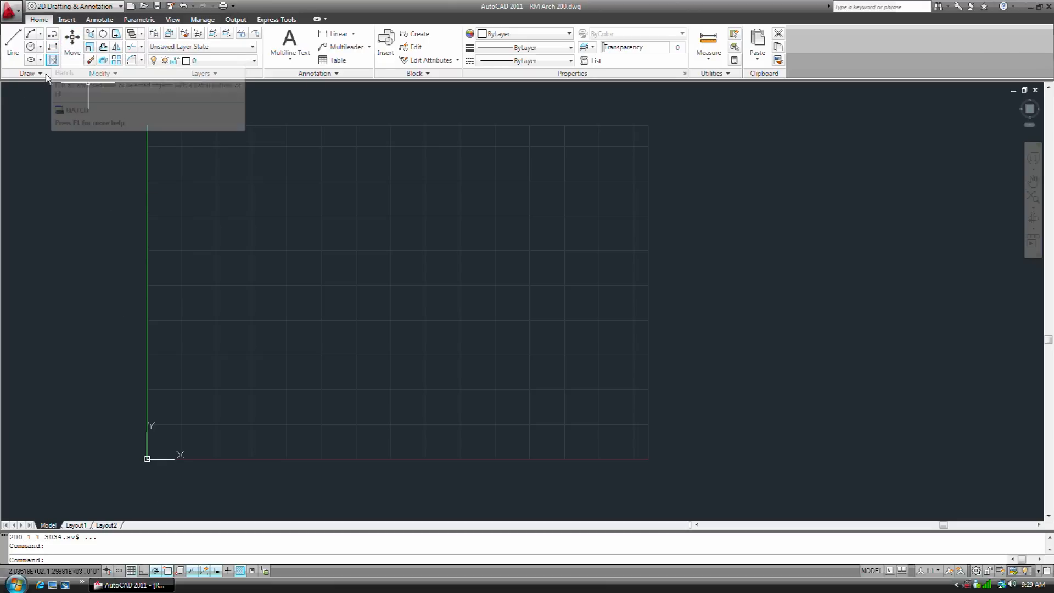
- Draw a 17 by 11 inch rectangle with its first corner at the origin 0,0
click(52, 48)
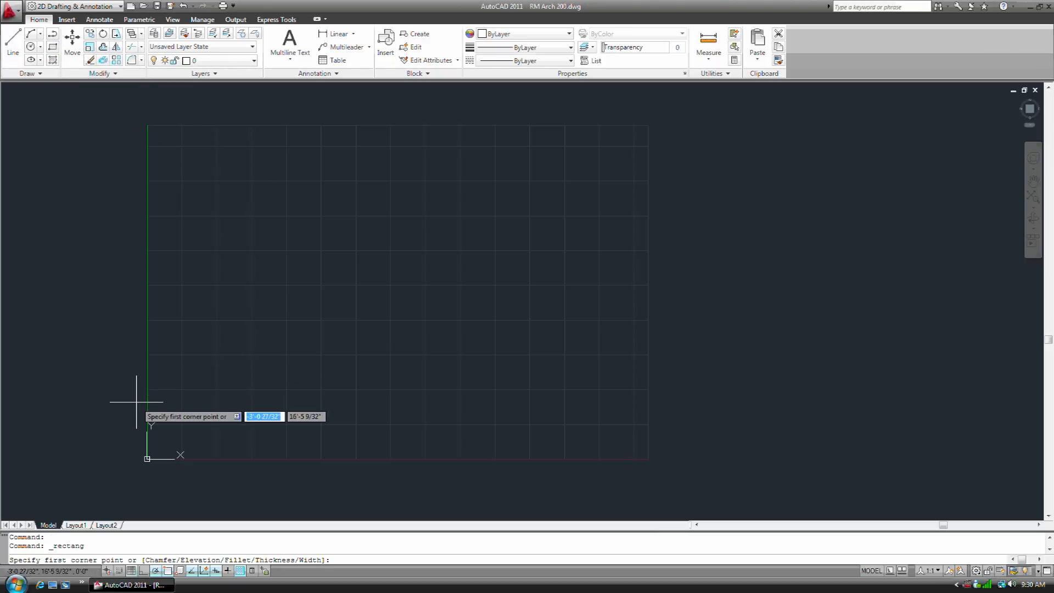
text(0)
key(Tab)
text(0)
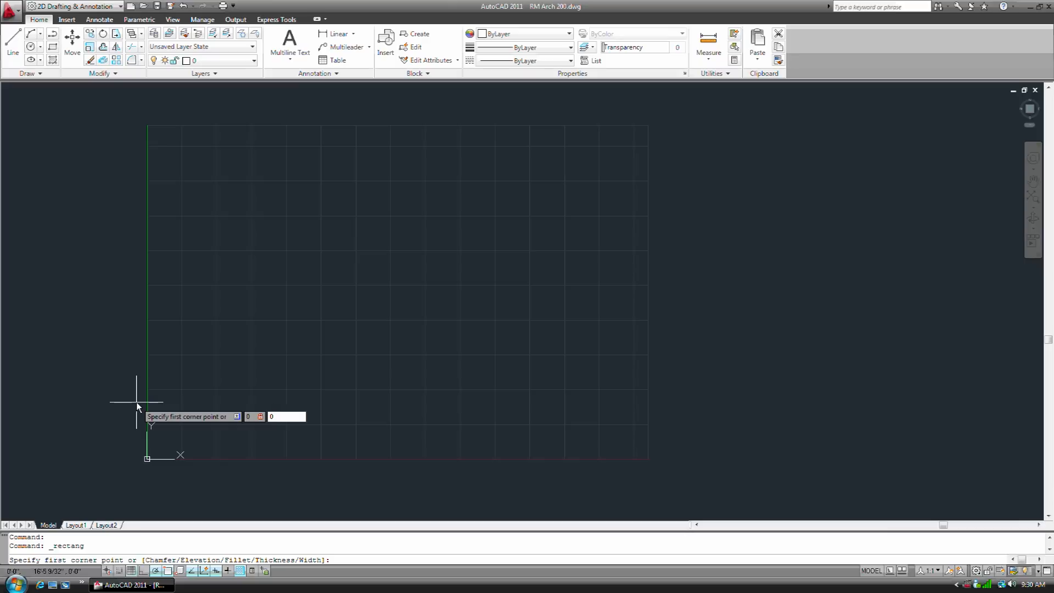
key(Return)
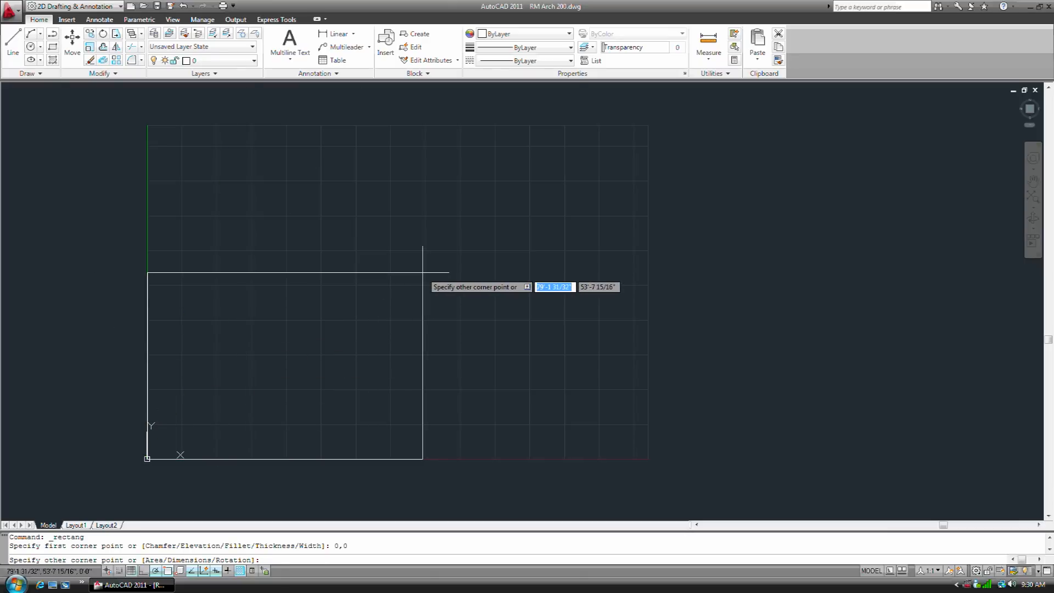
text(17)
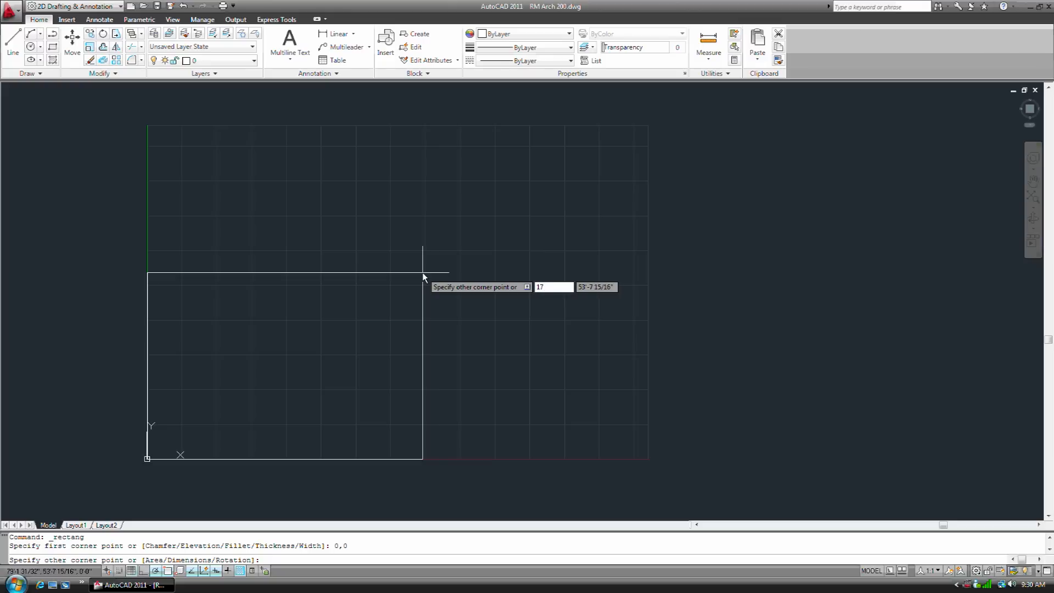
key(Tab)
text(11)
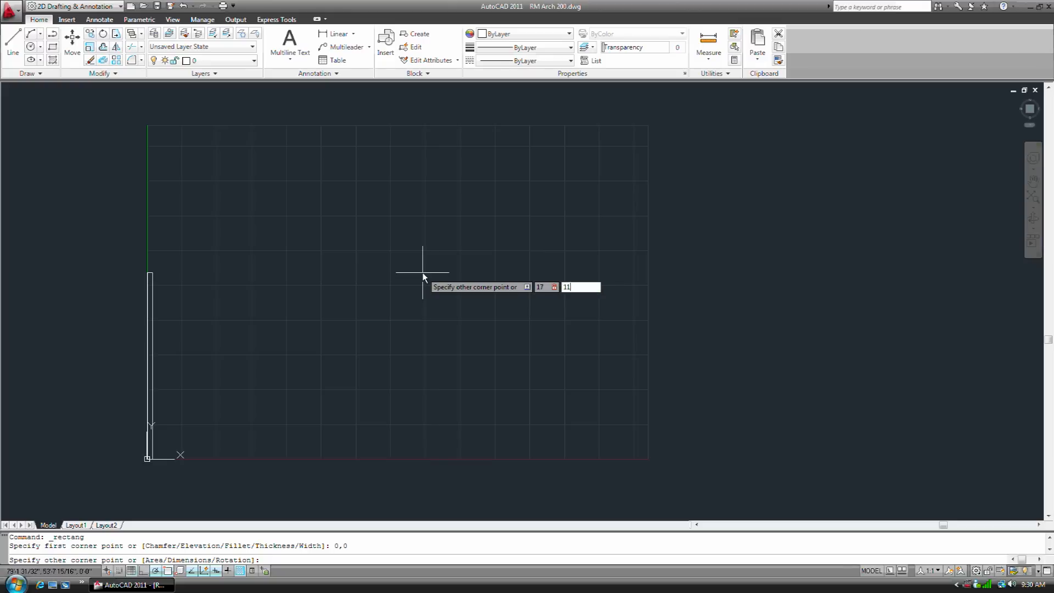
key(Return)
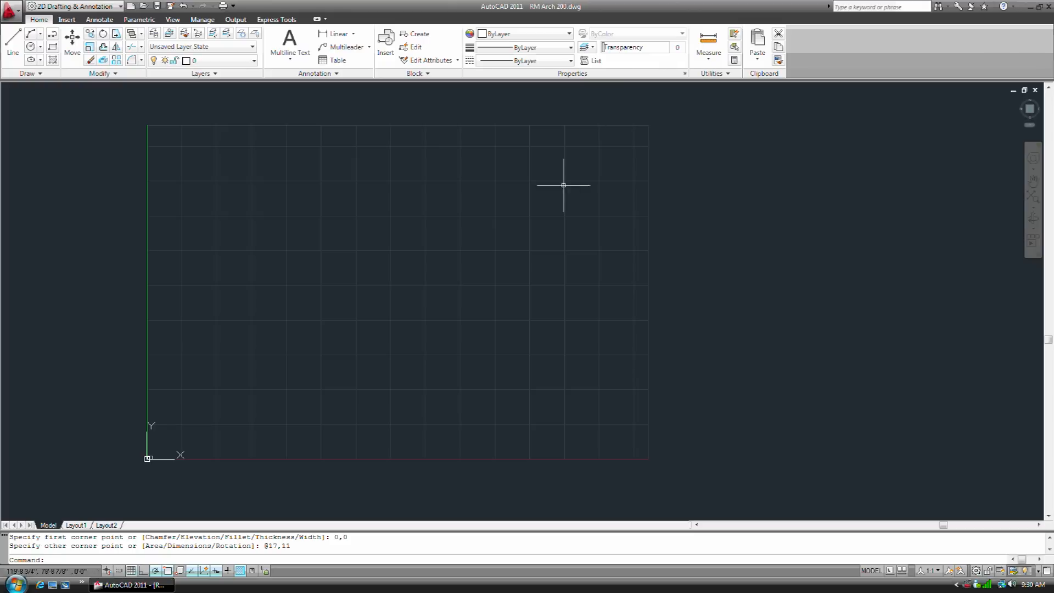
- Explode the 17 by 11 inch rectangle into separate lines
scroll(146, 459, up, 10)
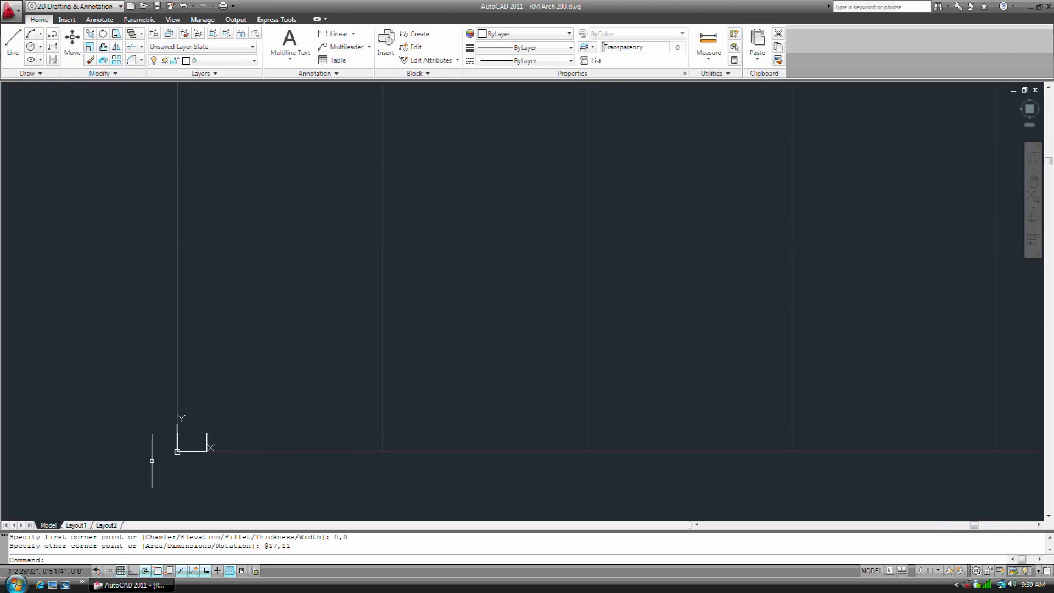
scroll(269, 434, up, 8)
scroll(279, 459, up, 2)
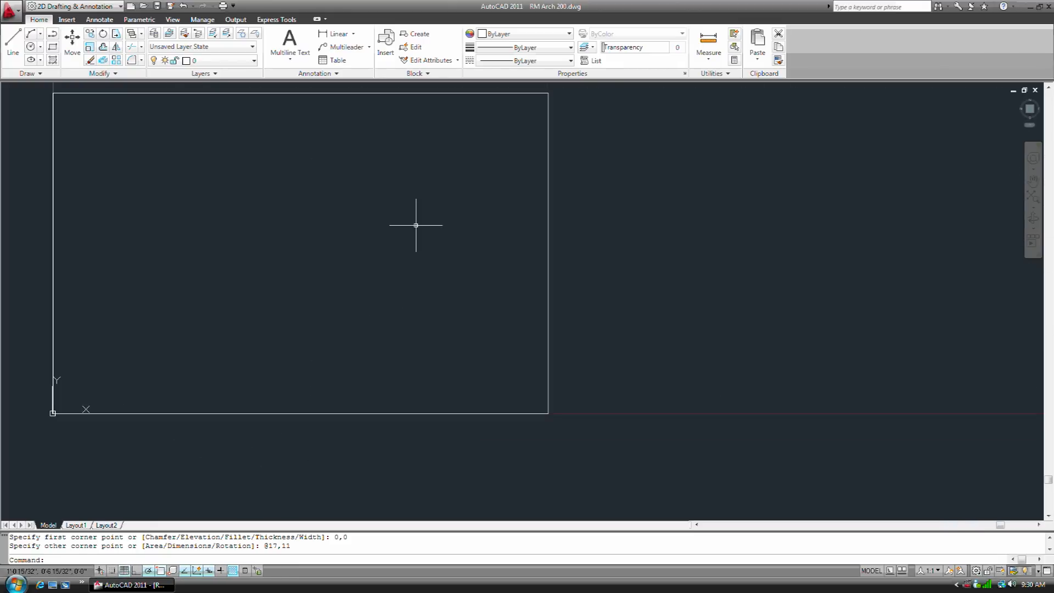
click(547, 130)
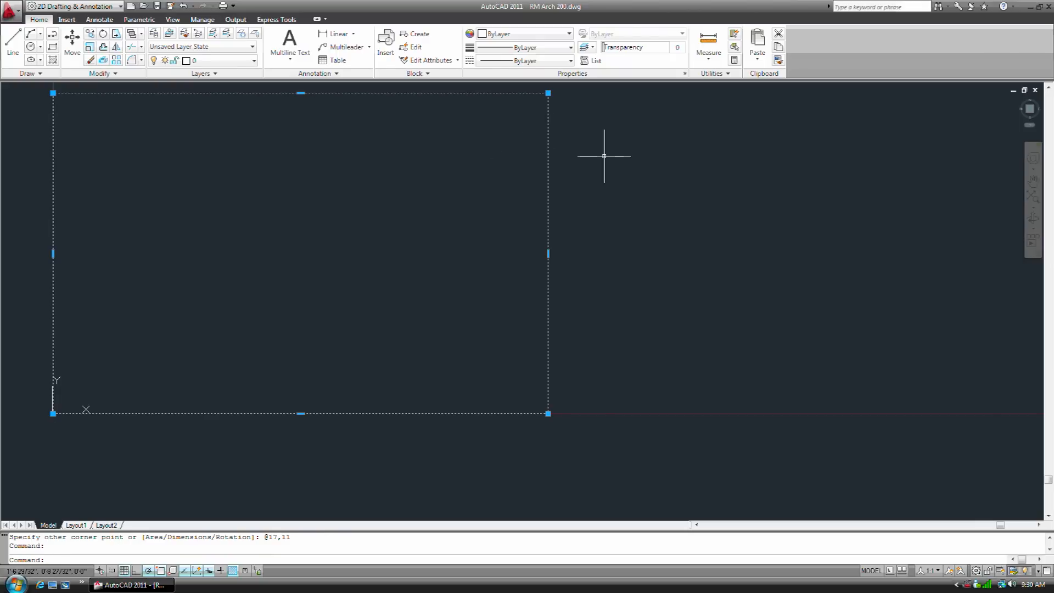
key(Escape)
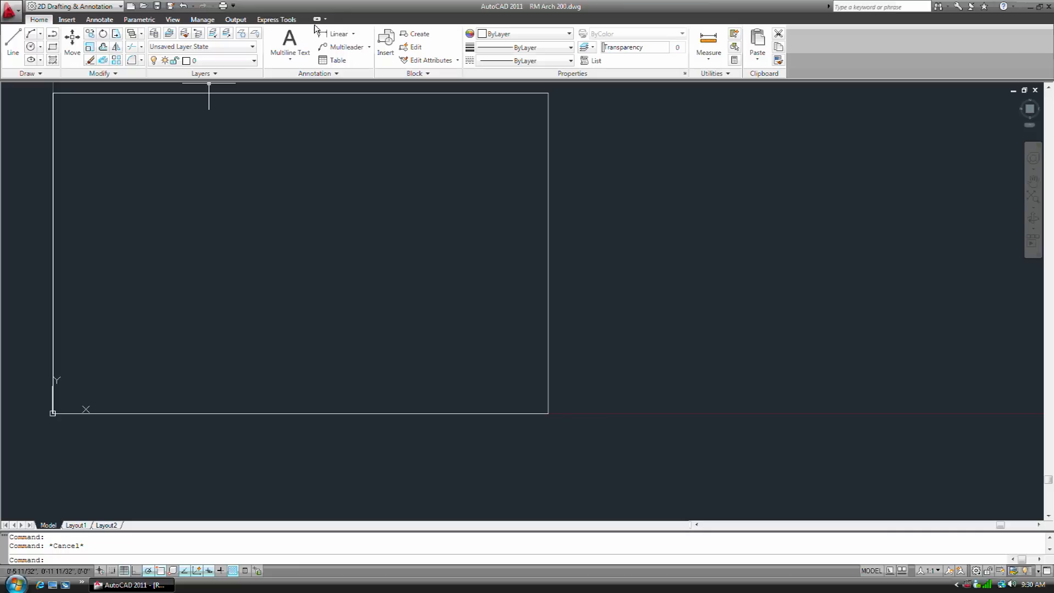
text(x)
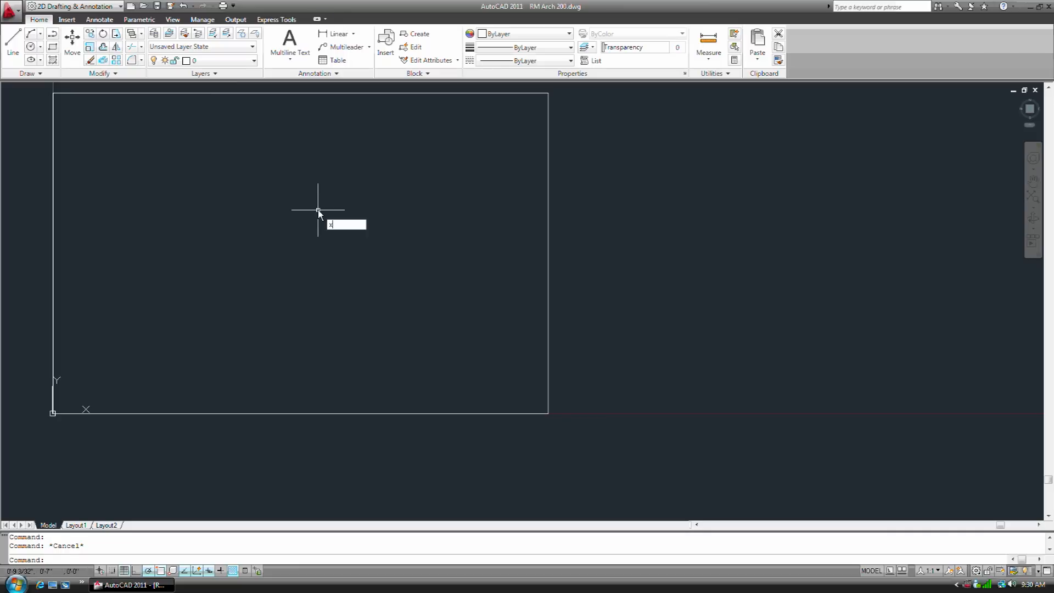
key(Return)
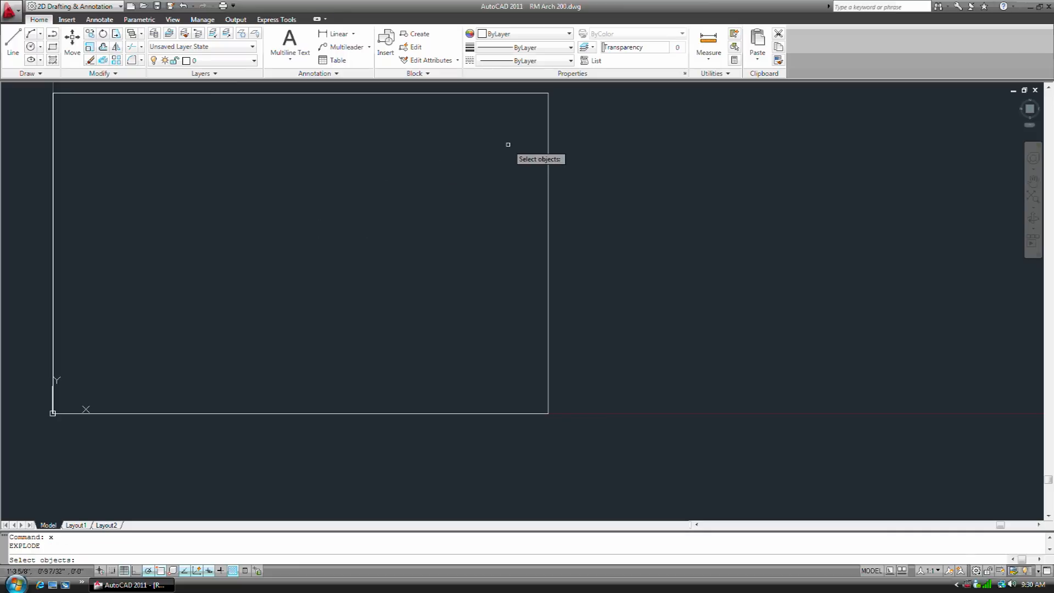
click(548, 122)
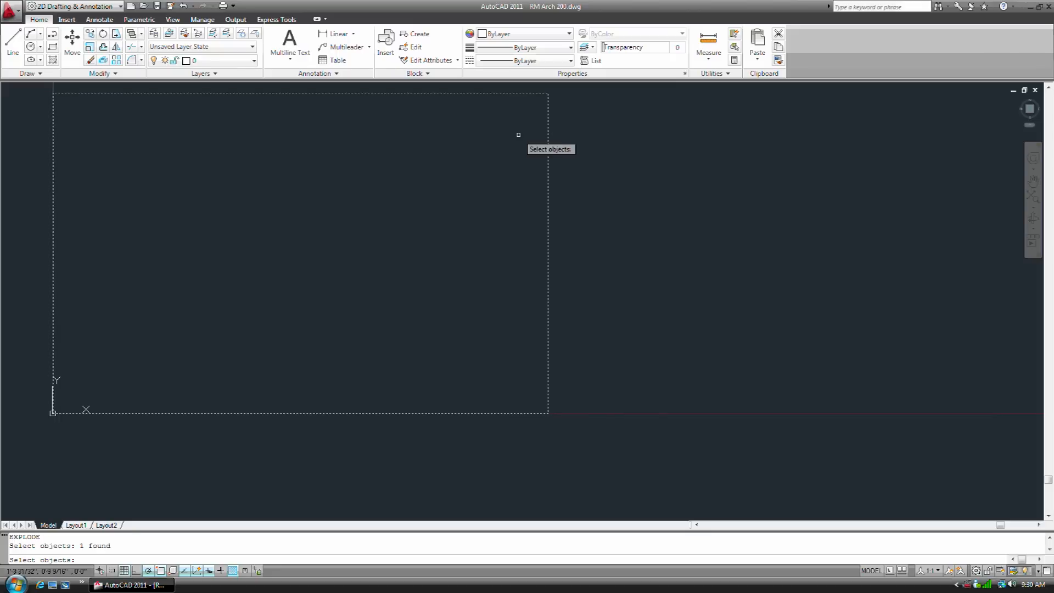
key(Return)
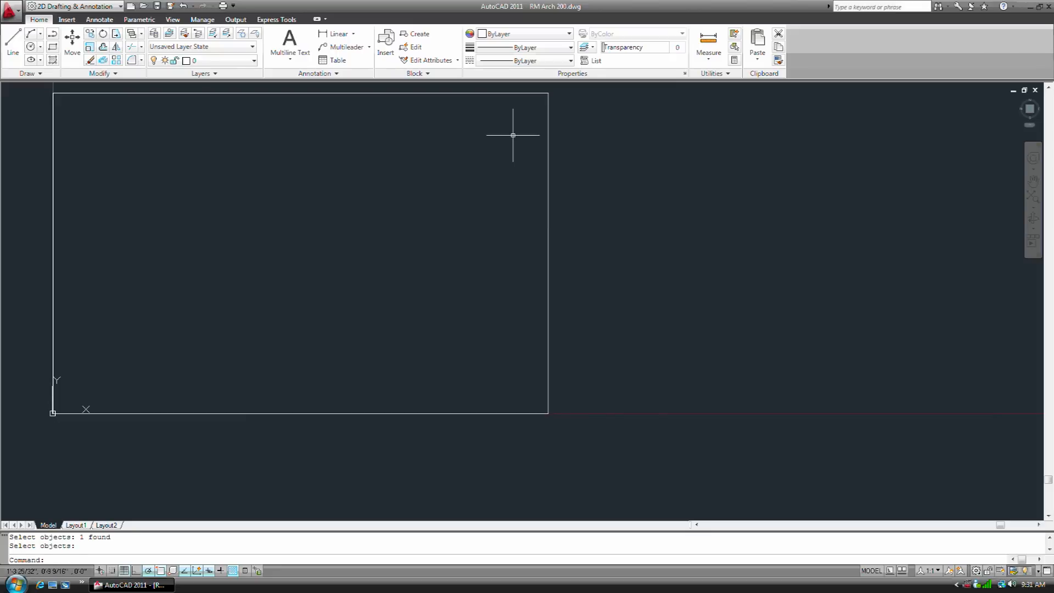
click(549, 123)
key(Escape)
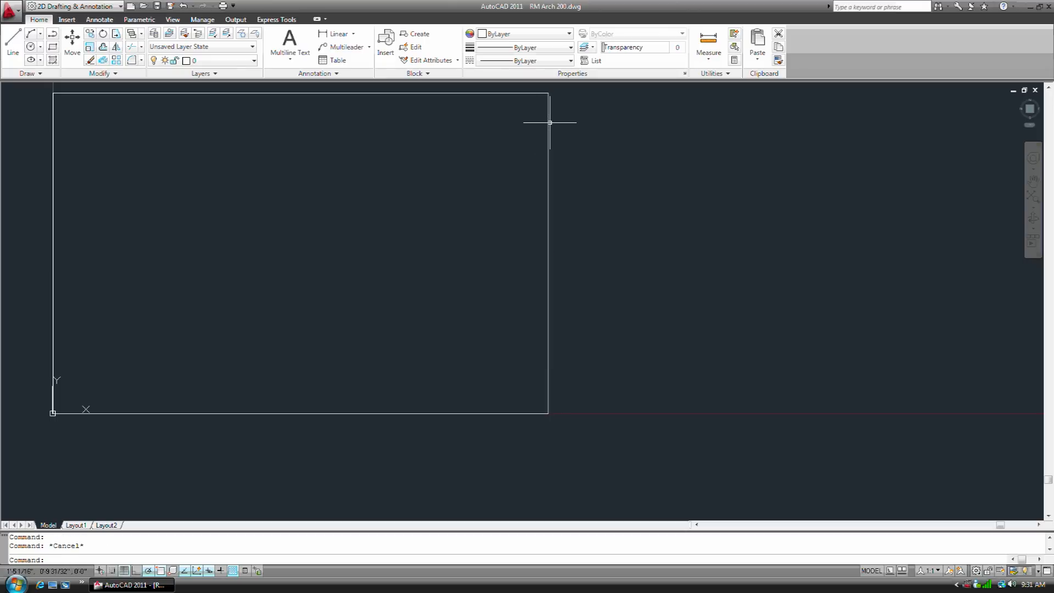
- Copy the sheet border's right edge 1-5/8 inches to the left, inside the border
text(co)
key(Return)
click(568, 161)
click(525, 177)
key(Return)
click(548, 203)
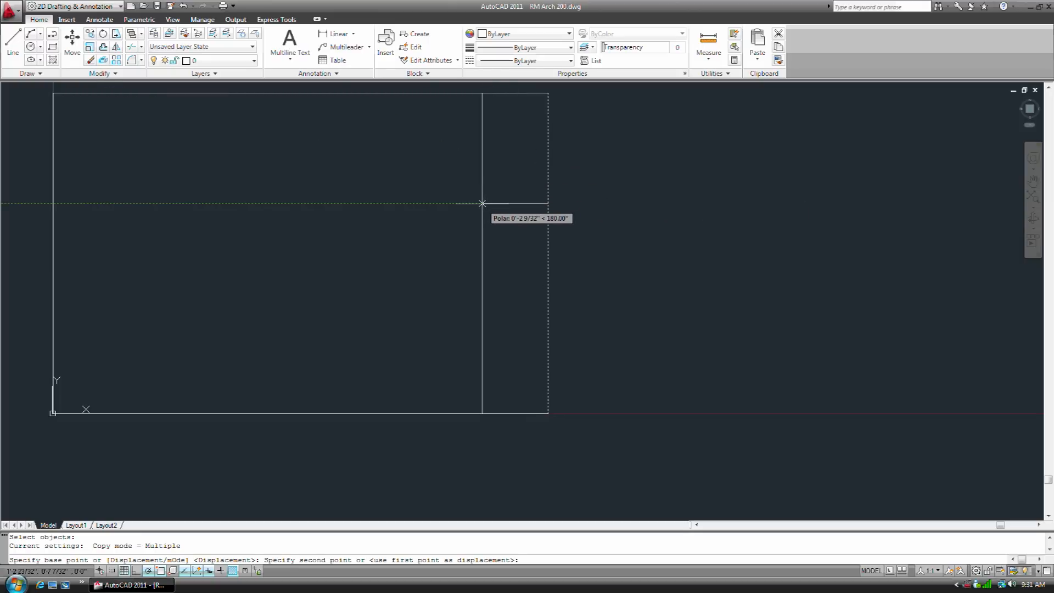
text(1-5/8)
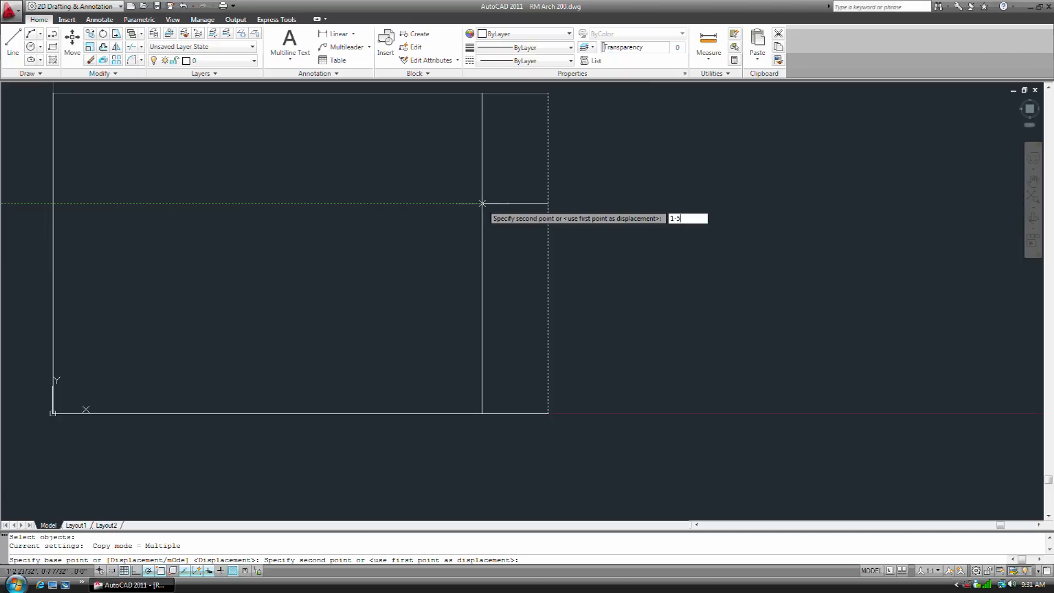
key(Return)
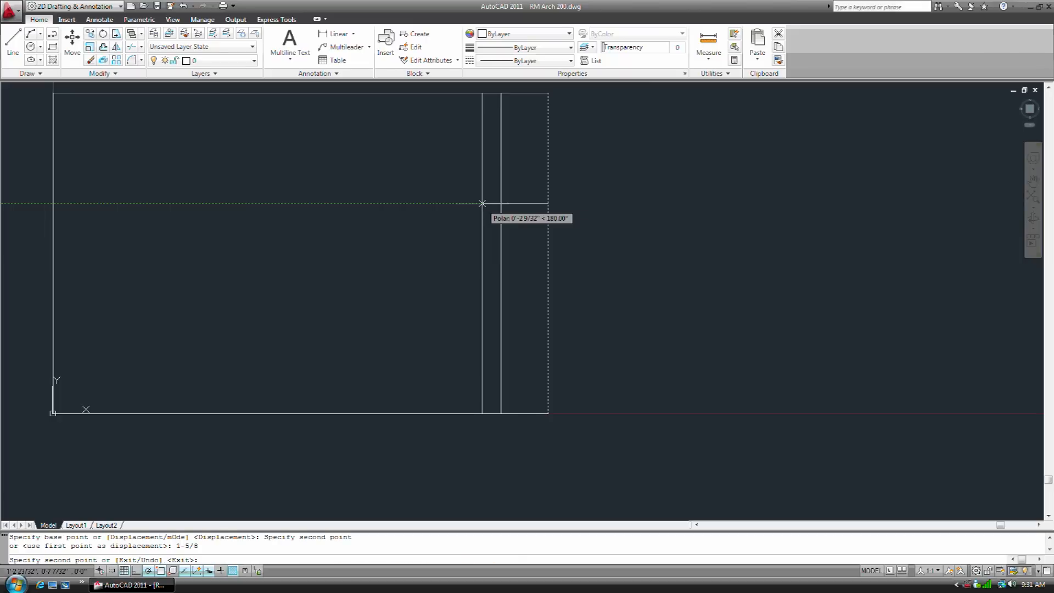
key(Escape)
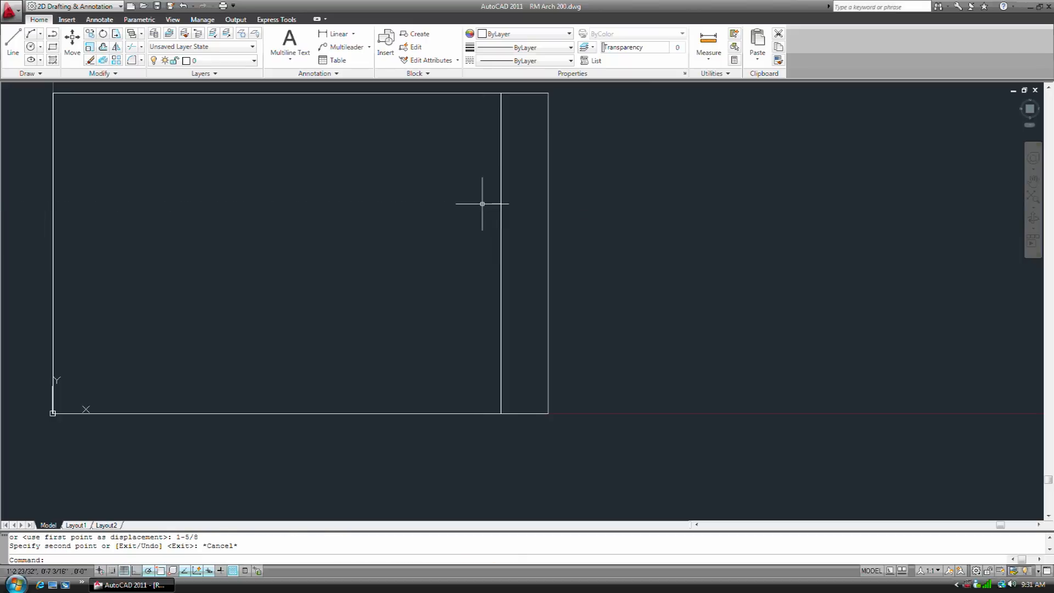
- Copy the inner vertical line 1/8 inch further left to form a narrow gap
key(Return)
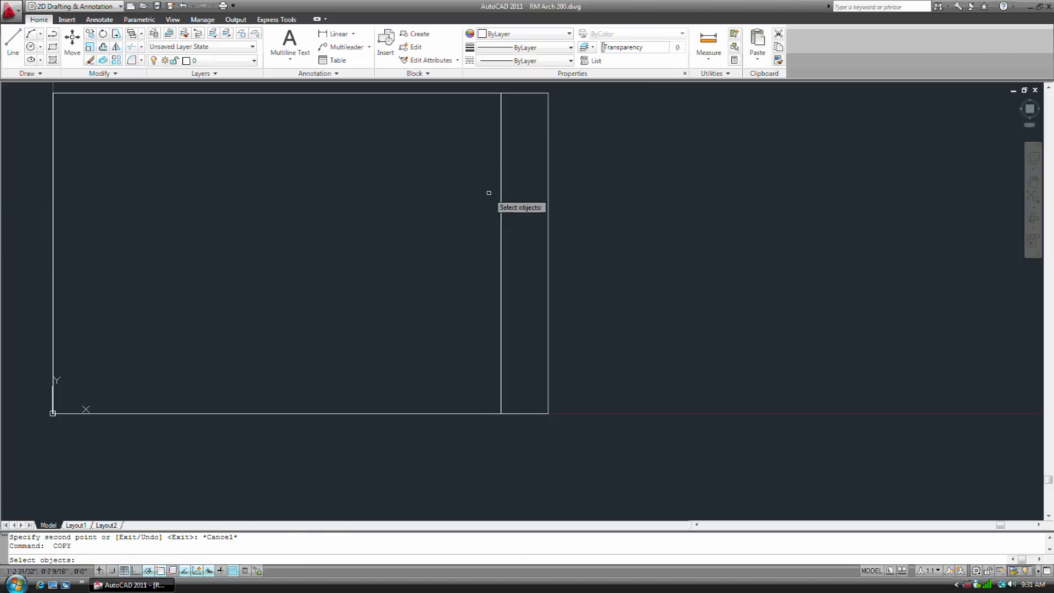
click(500, 191)
key(Return)
click(486, 187)
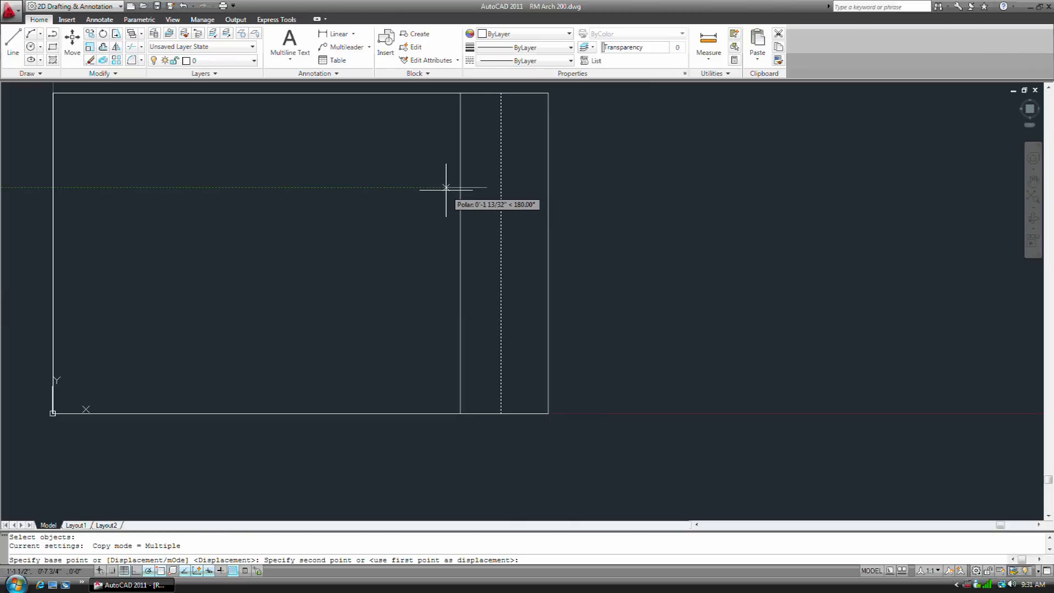
text(1/8)
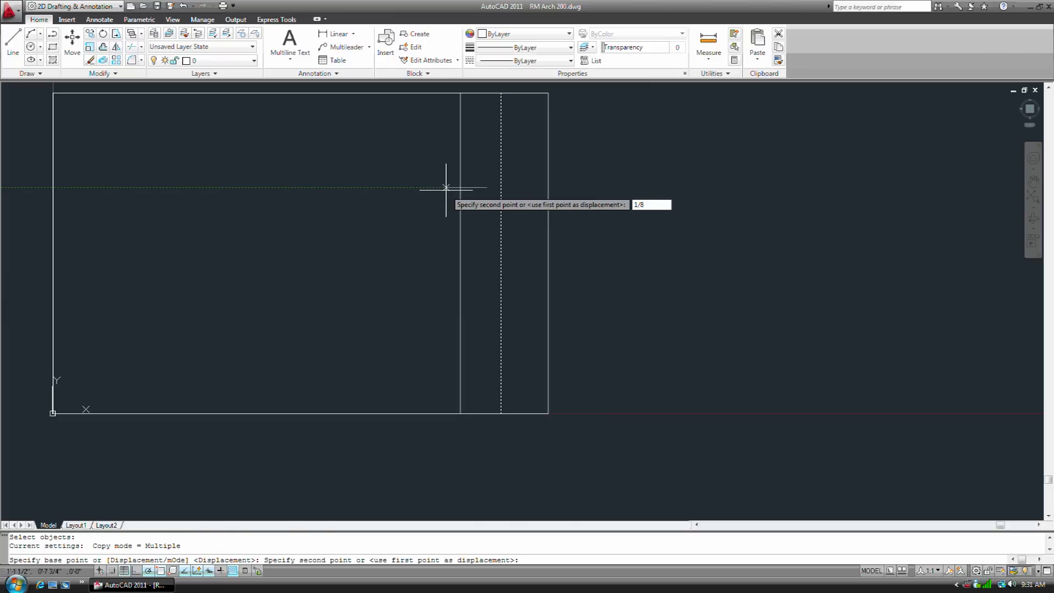
key(Return)
key(Escape)
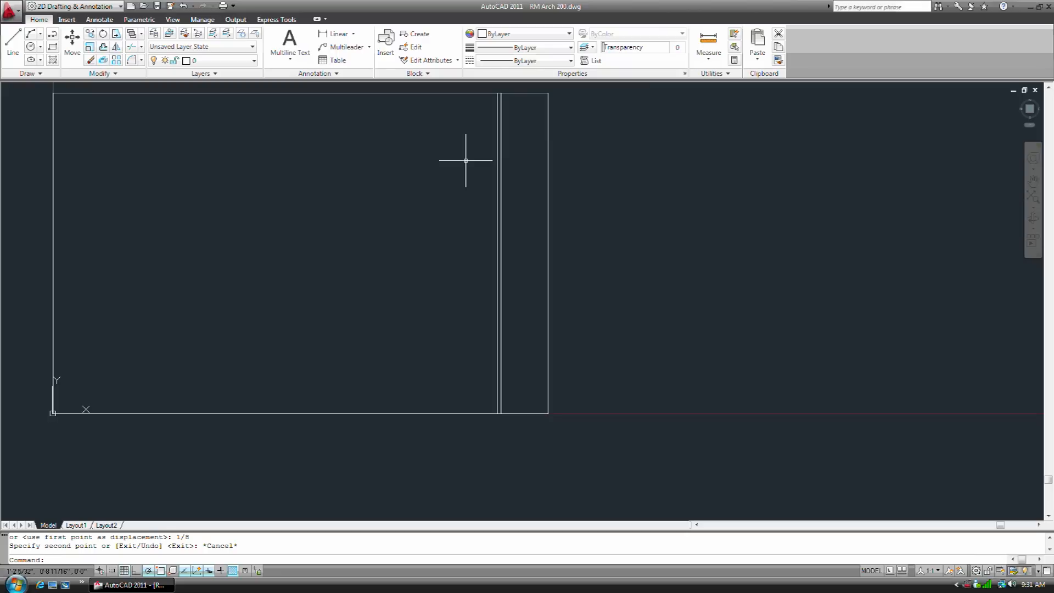
scroll(497, 89, up, 3)
scroll(505, 89, up, 1)
text(tr)
key(Return)
click(497, 102)
key(Return)
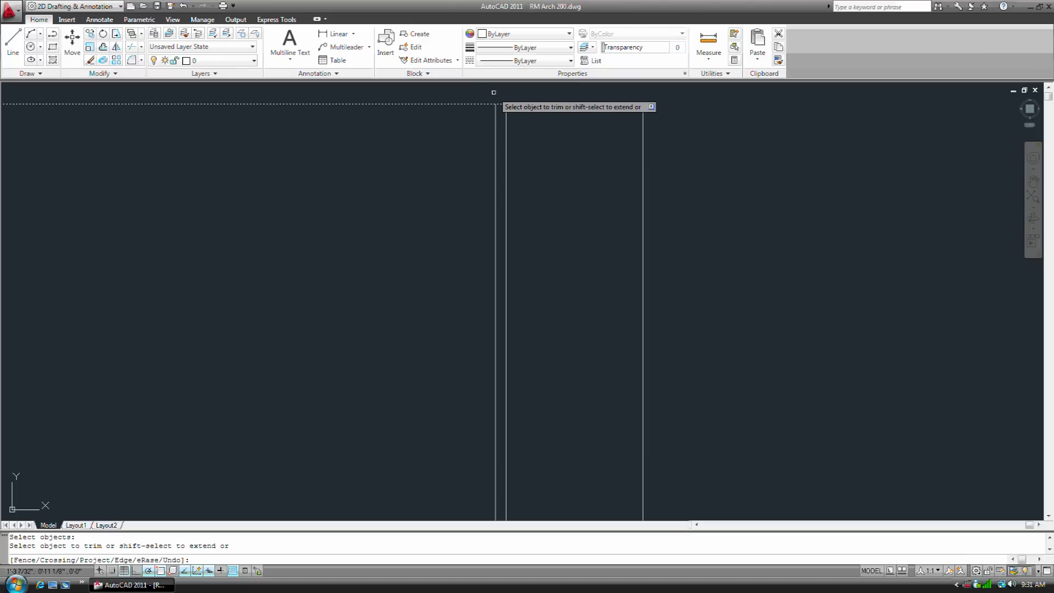
key(Escape)
key(Escape)
- Trim the top and bottom border segments between the two closely spaced vertical lines
text(tr)
key(Return)
key(Return)
click(500, 104)
scroll(537, 137, down, 3)
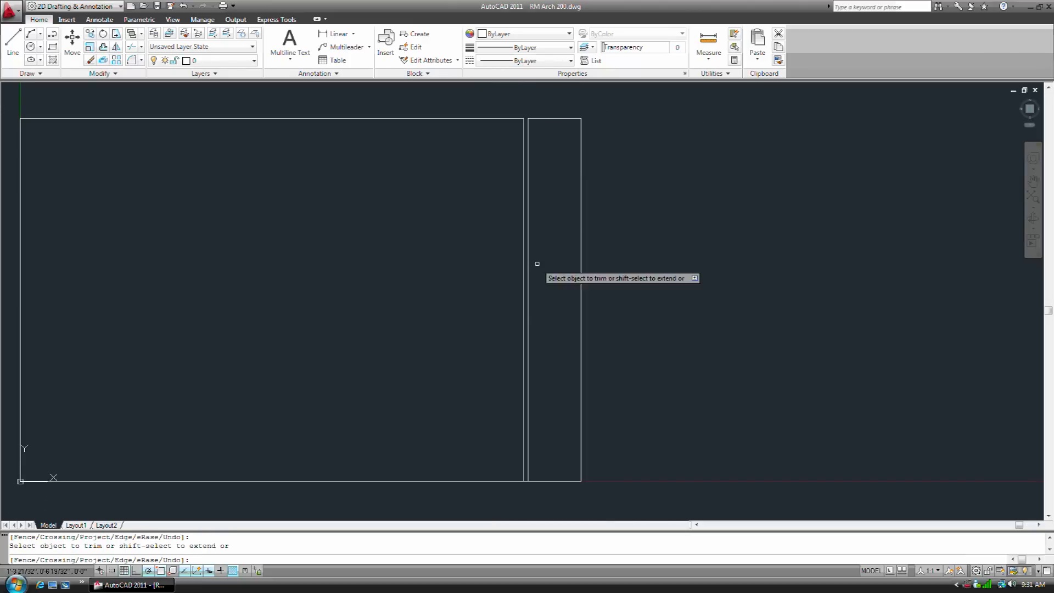
scroll(524, 486, up, 4)
click(536, 446)
key(Return)
- Copy the bottom edge of the narrow right-hand strip 1 inch upward
scroll(495, 378, down, 8)
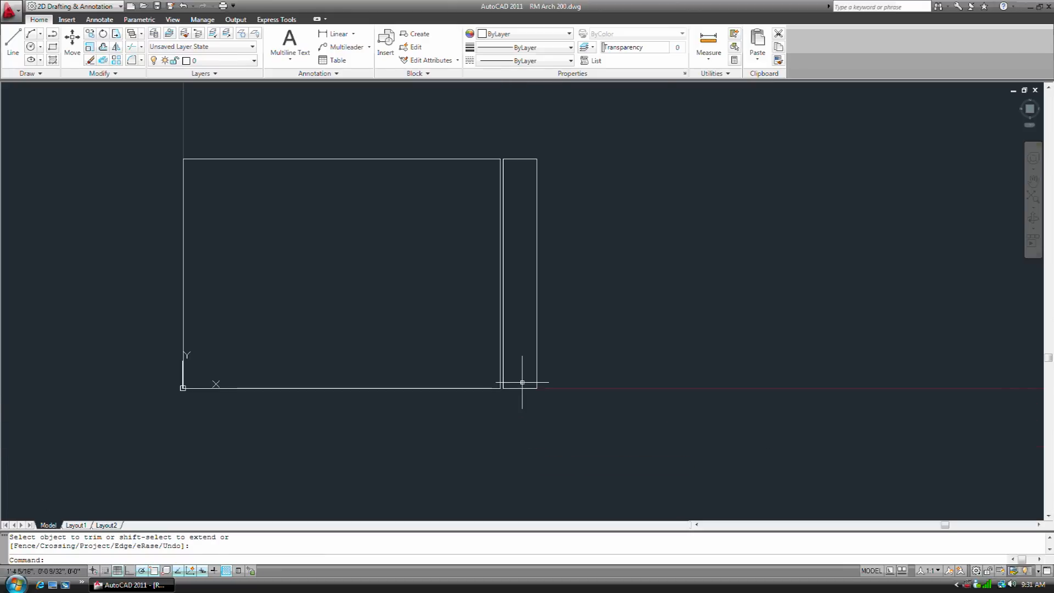
scroll(530, 300, up, 2)
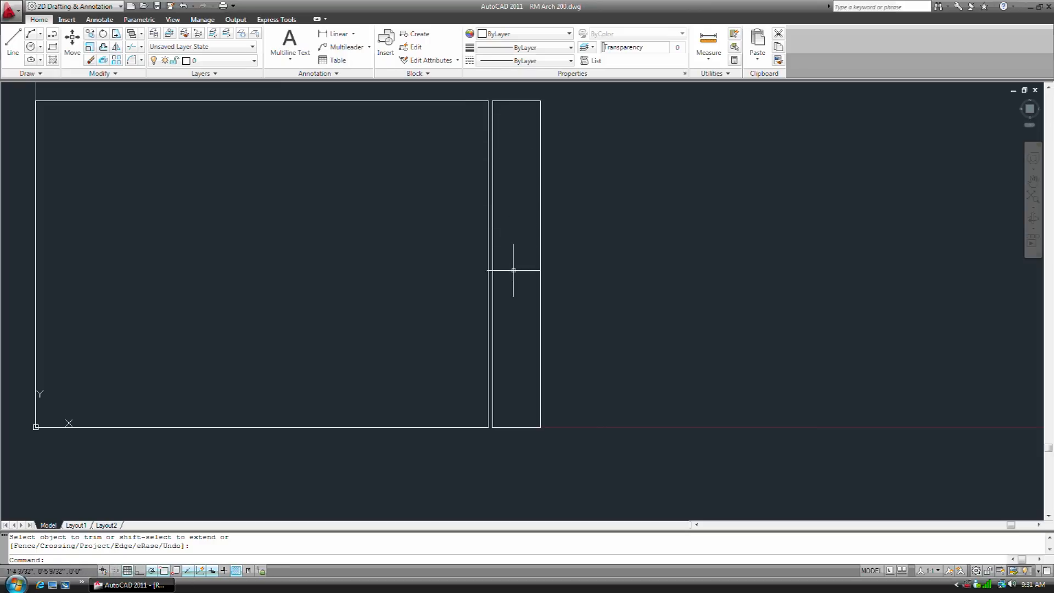
key(Escape)
text(co)
key(Return)
click(513, 427)
key(Return)
click(546, 410)
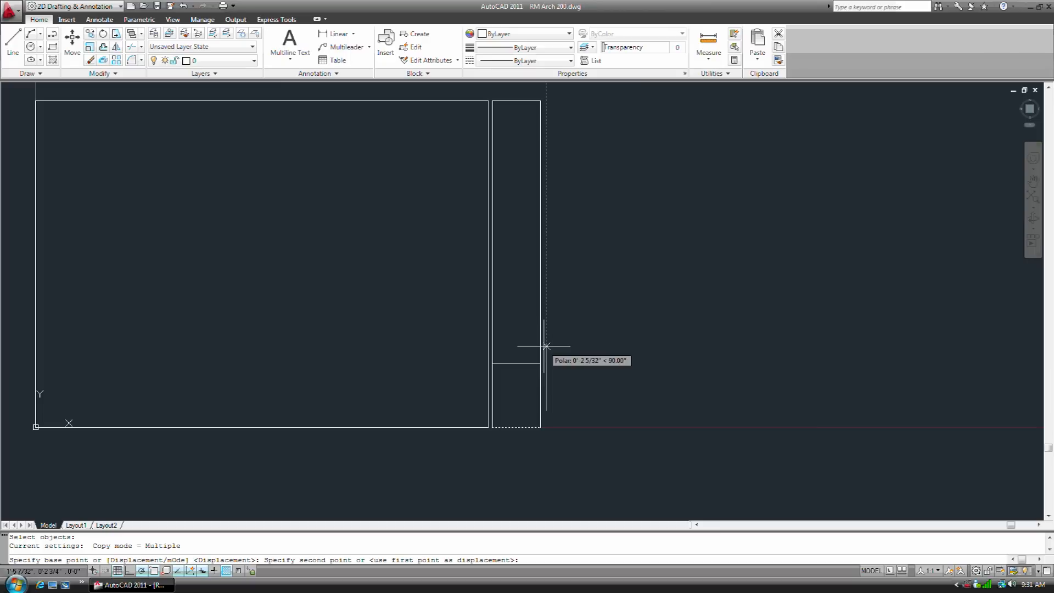
text(1)
key(Return)
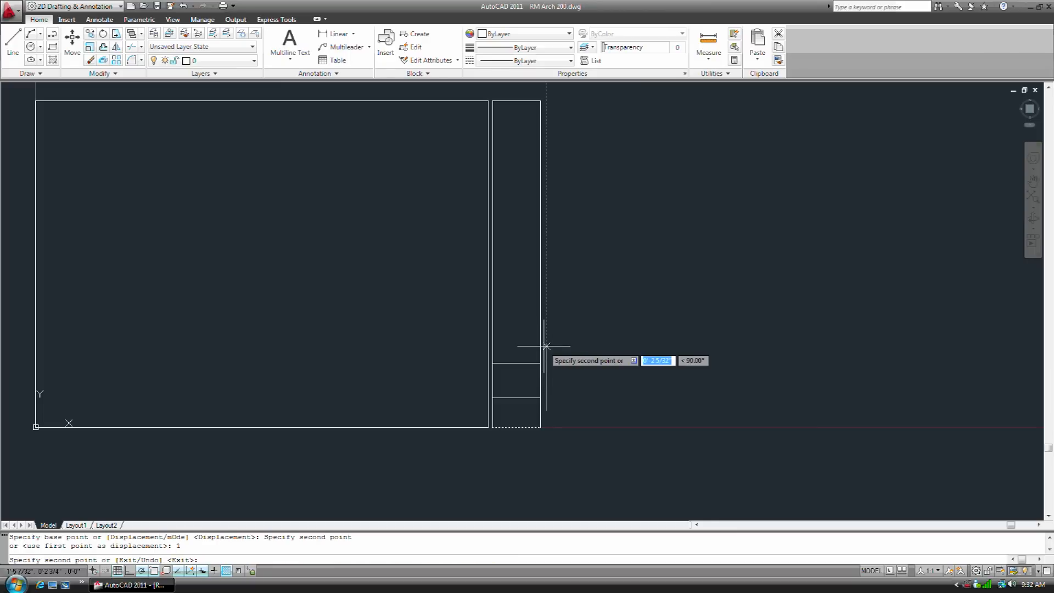
key(Escape)
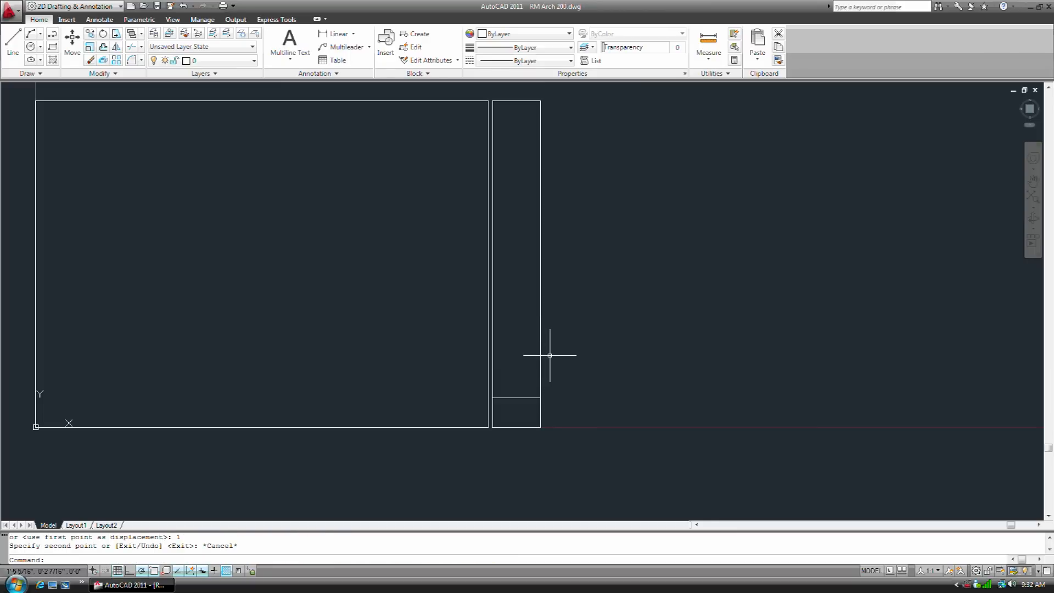
- Copy the strip's new horizontal divider 3/8 inch upward
text(co)
key(Return)
click(524, 398)
key(Return)
click(570, 397)
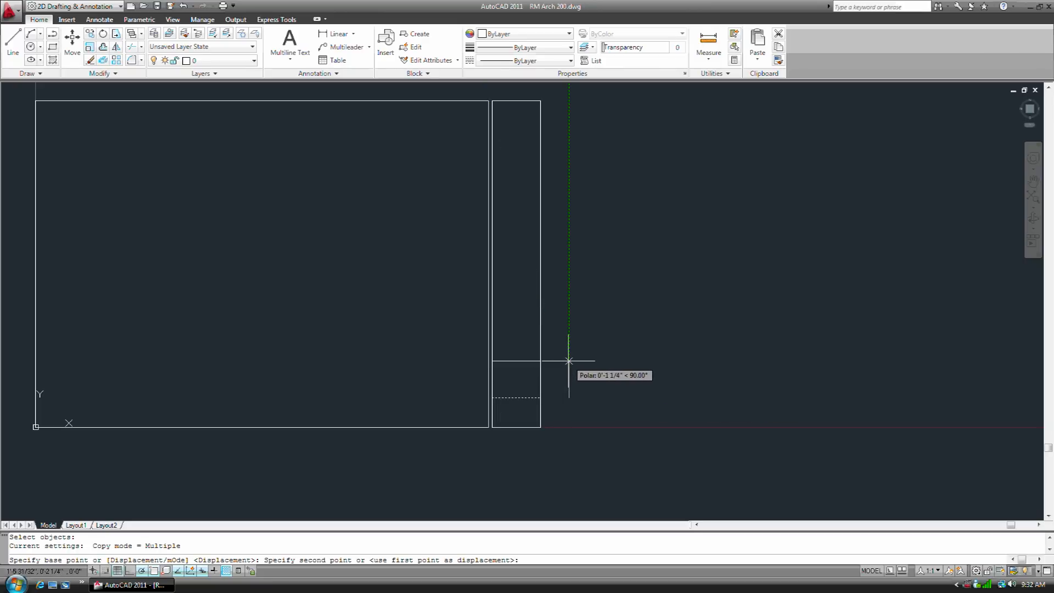
text(3/8)
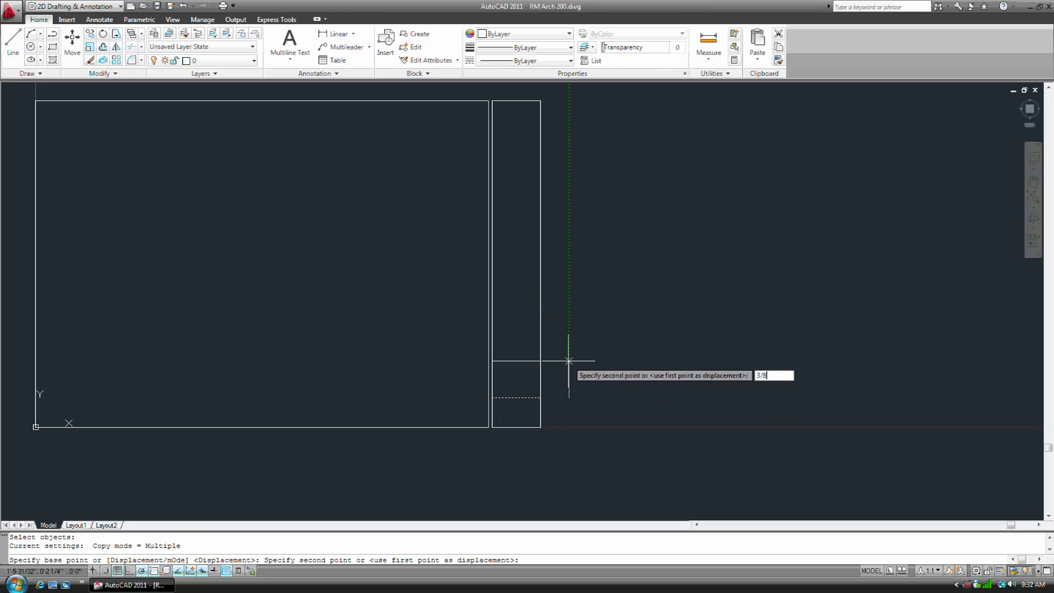
key(Return)
key(Escape)
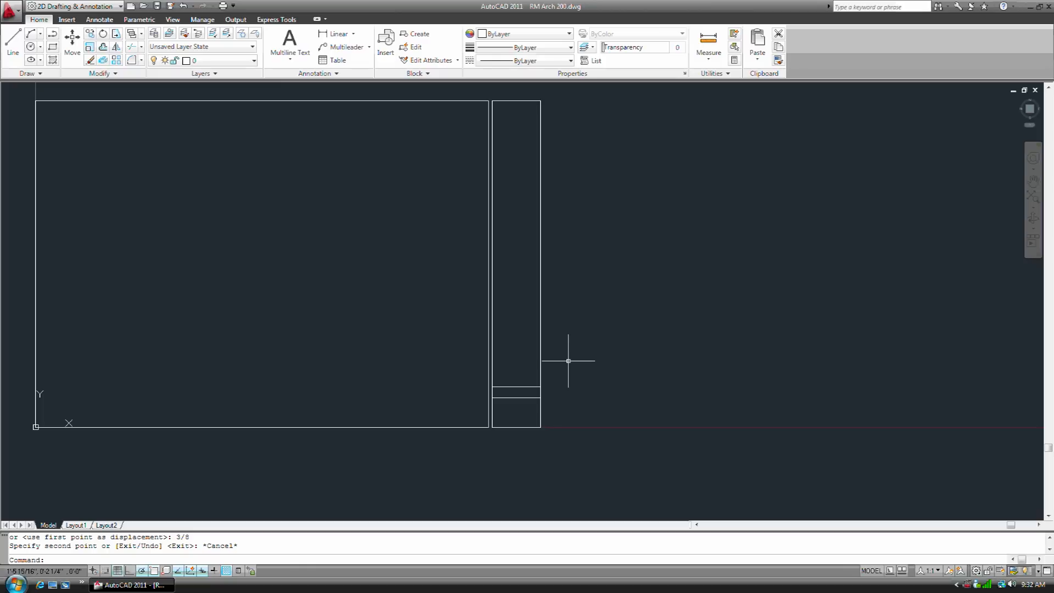
- Copy the strip's upper horizontal divider upward three times, matching the spacing between the two existing dividers
text(co)
key(Return)
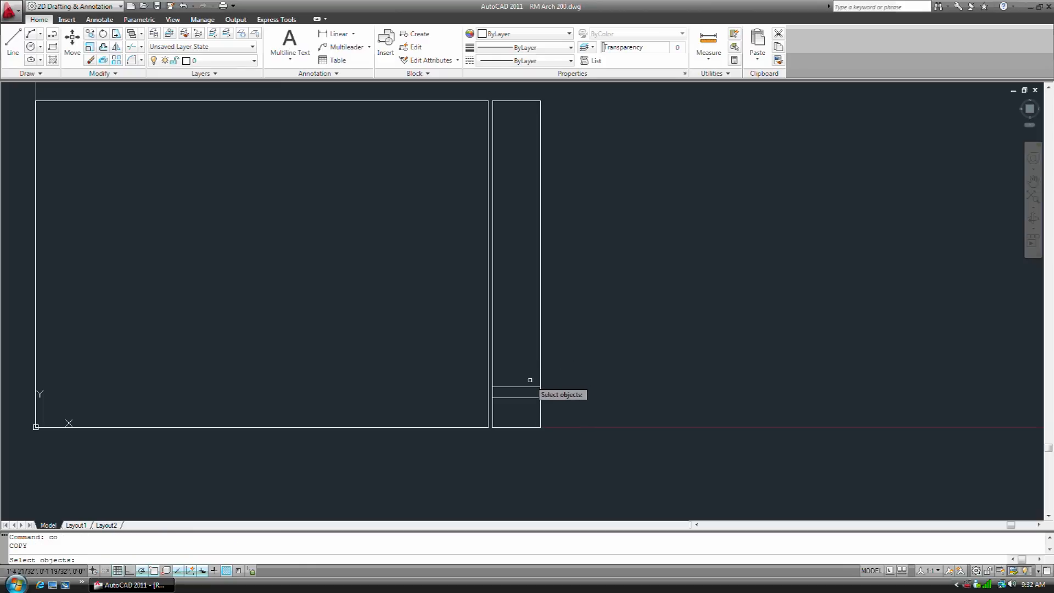
click(529, 387)
key(Return)
click(541, 398)
click(541, 387)
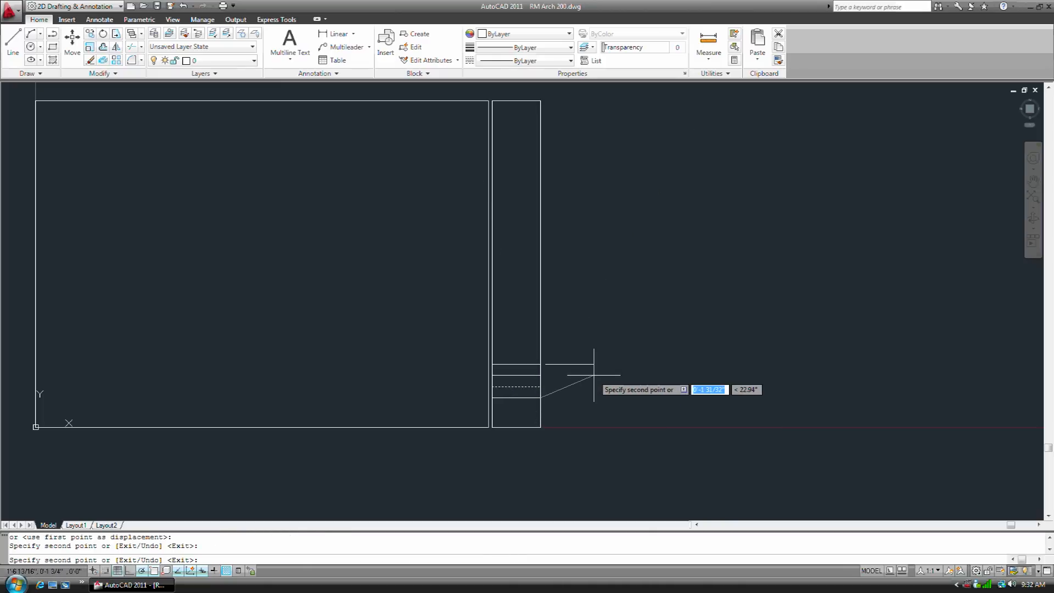
click(541, 364)
key(Escape)
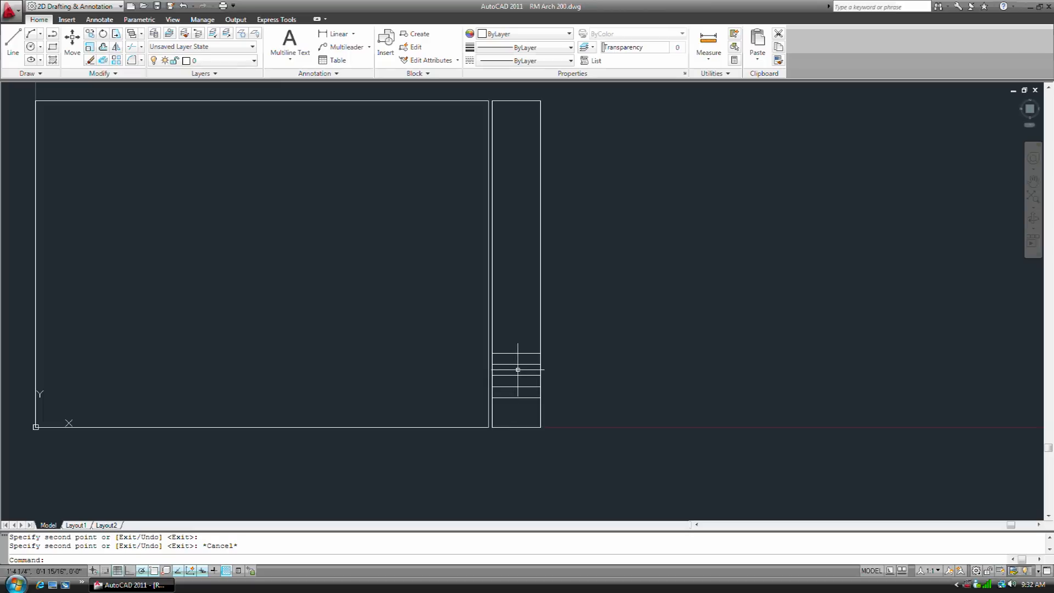
- Copy the top edge of the narrow right-hand strip 3/8 inch downward
text(co)
key(Return)
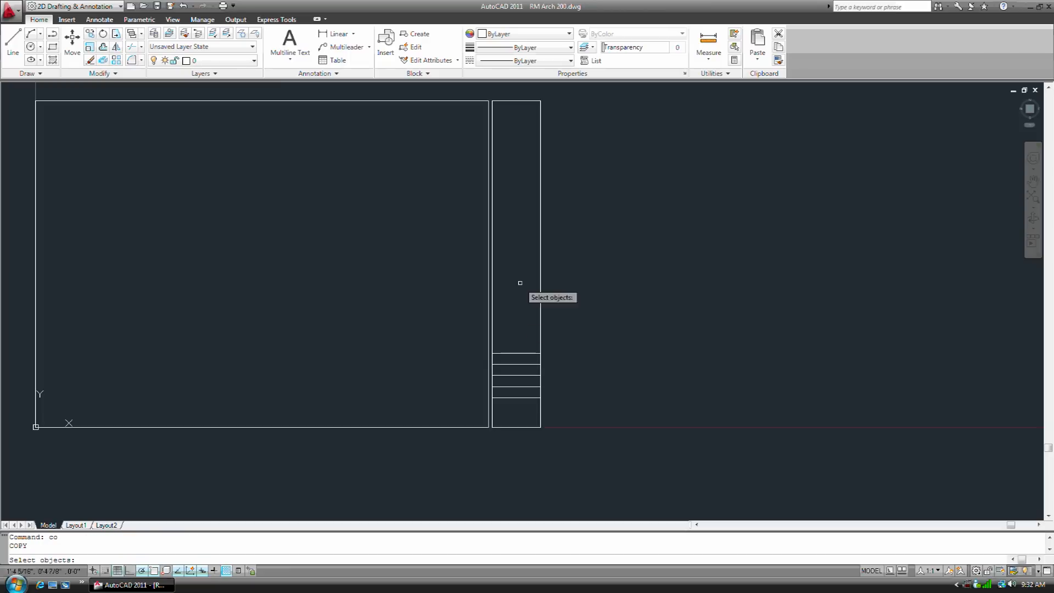
click(519, 100)
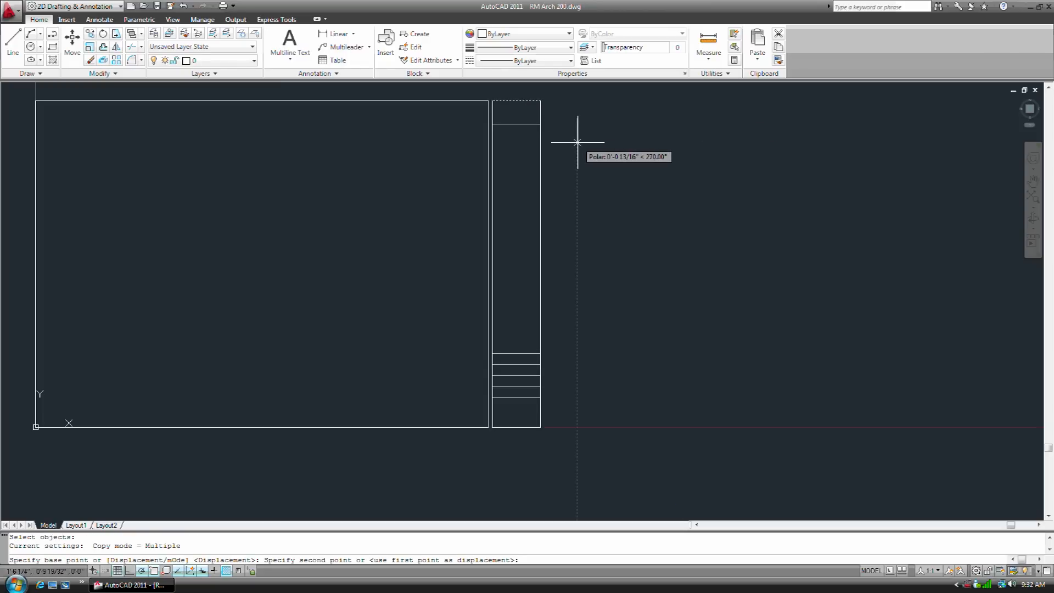
text(3/8)
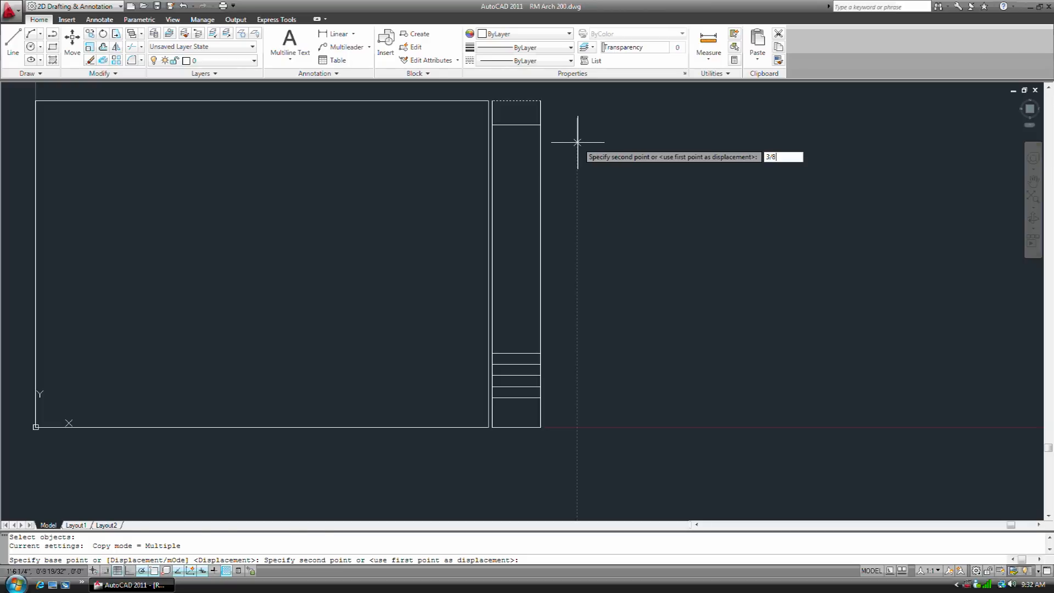
key(Return)
key(Escape)
- Copy the strip's uppermost divider downward five times at the same spacing to form six equal rows
text(co)
key(Return)
click(523, 109)
key(Return)
click(541, 111)
click(541, 112)
click(541, 123)
click(541, 134)
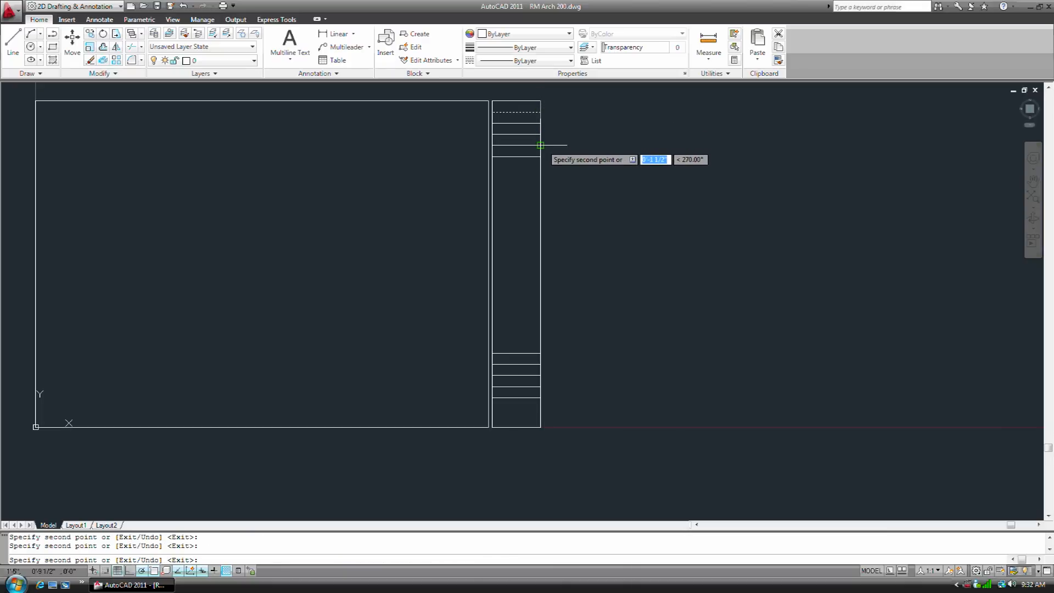
click(541, 156)
click(541, 167)
key(Return)
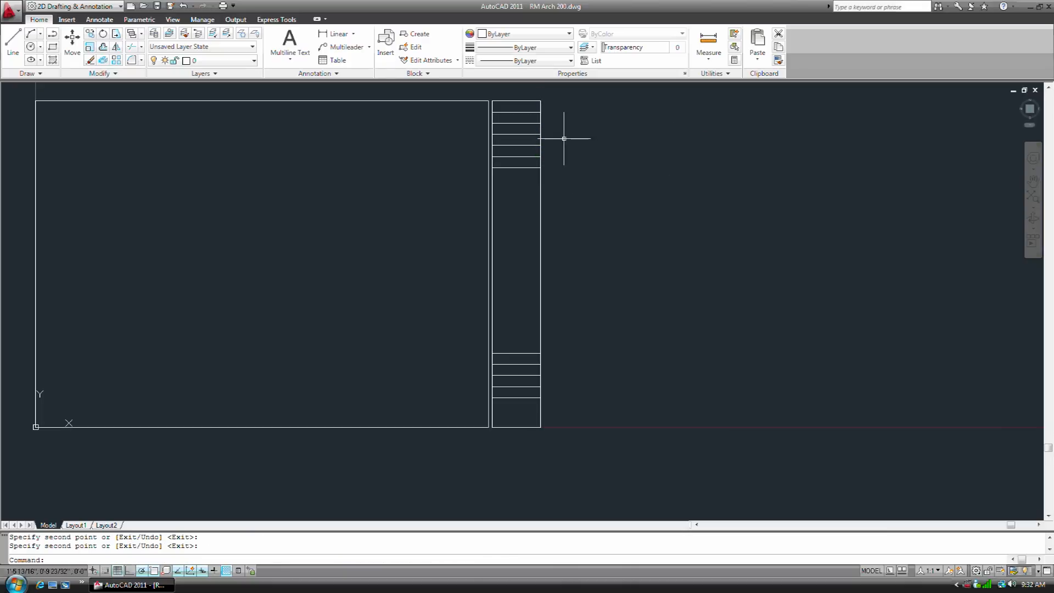
- Copy the right vertical edge of the strip 3/8 inch to the left
text(co)
key(Return)
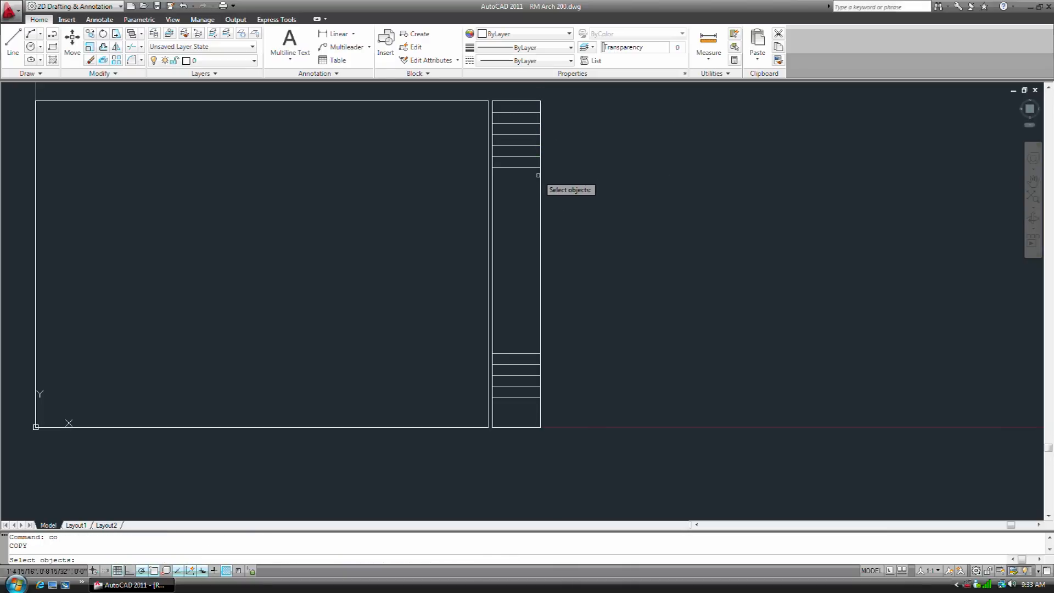
click(541, 176)
key(Return)
click(598, 185)
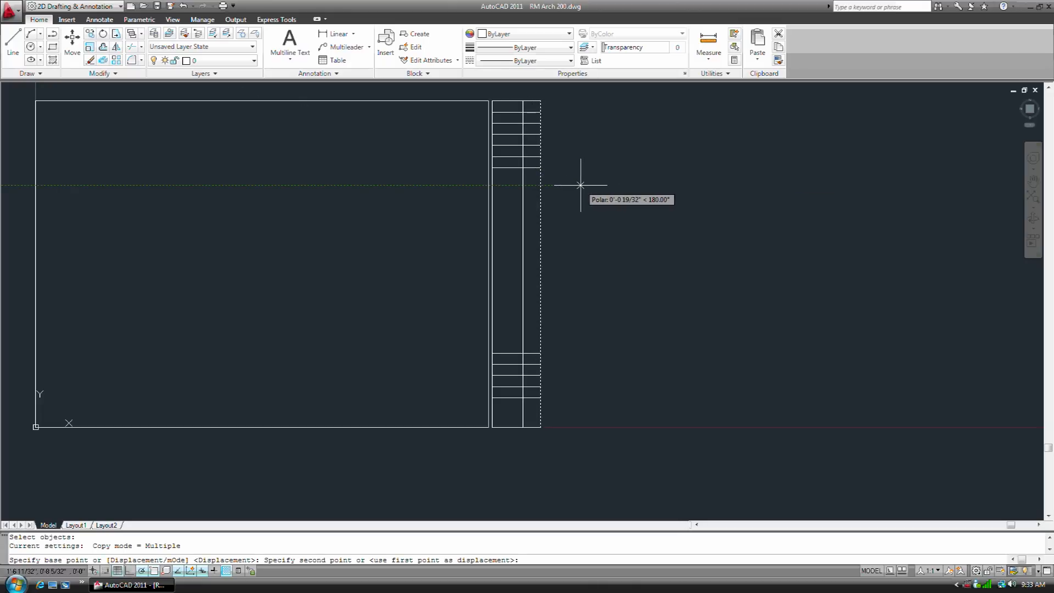
text(3/8)
key(Return)
key(Escape)
- Trim the new vertical line below the lowest divider of the strip's upper rows
text(tr)
key(Return)
click(529, 181)
key(Return)
click(529, 171)
key(Return)
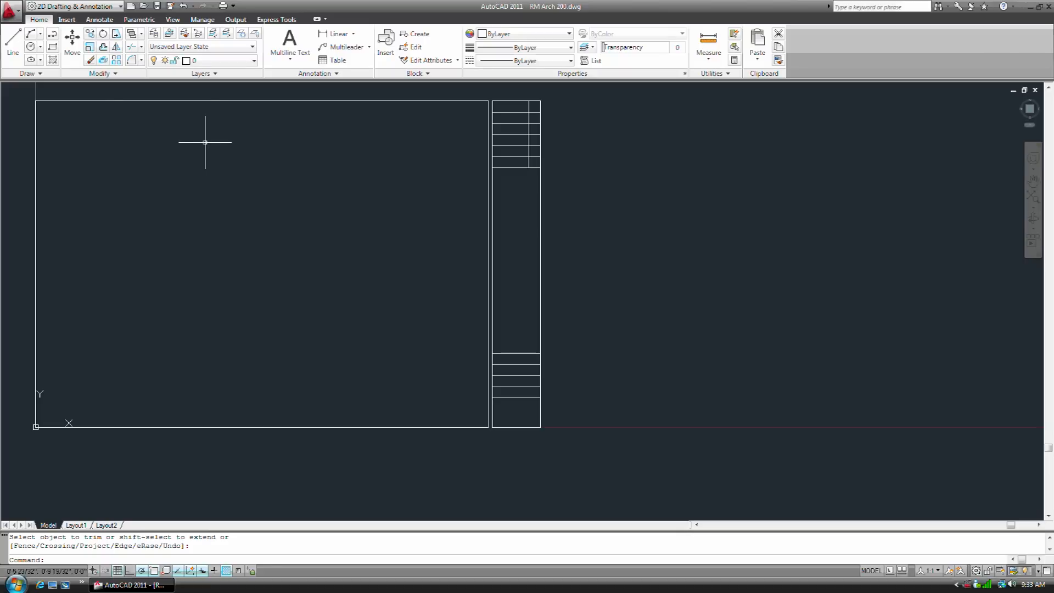
- Set the fillet radius to 1/16 inch and round the main frame's upper-right corner
click(132, 62)
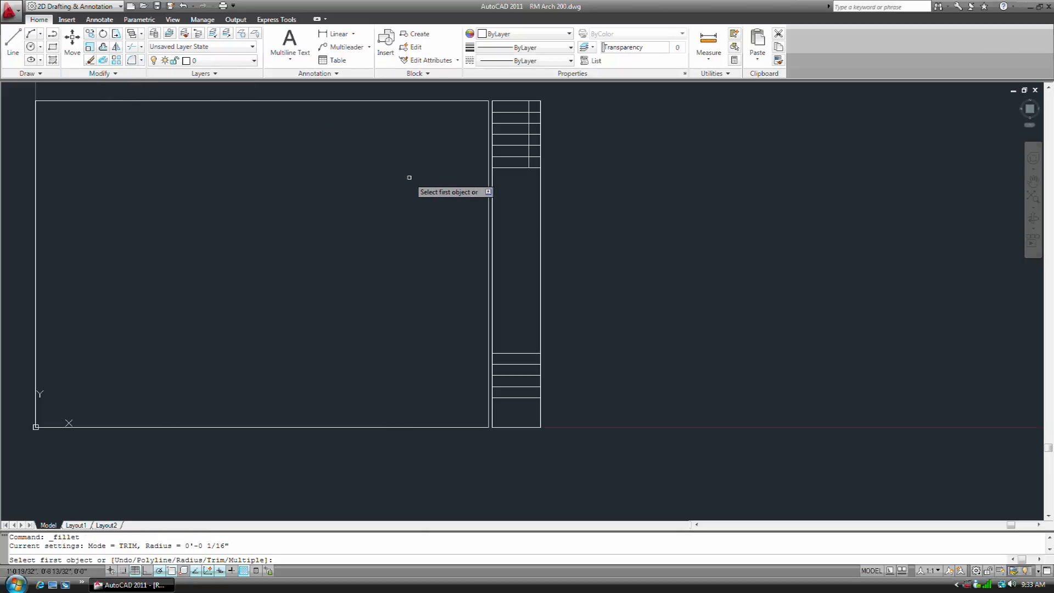
text(r)
key(Return)
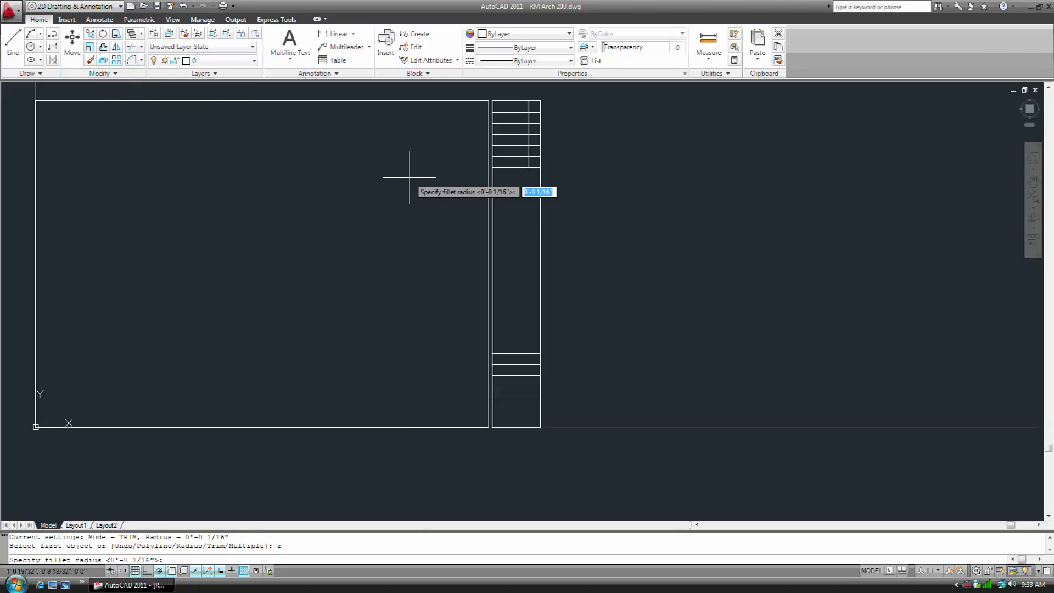
text(1/16)
key(Return)
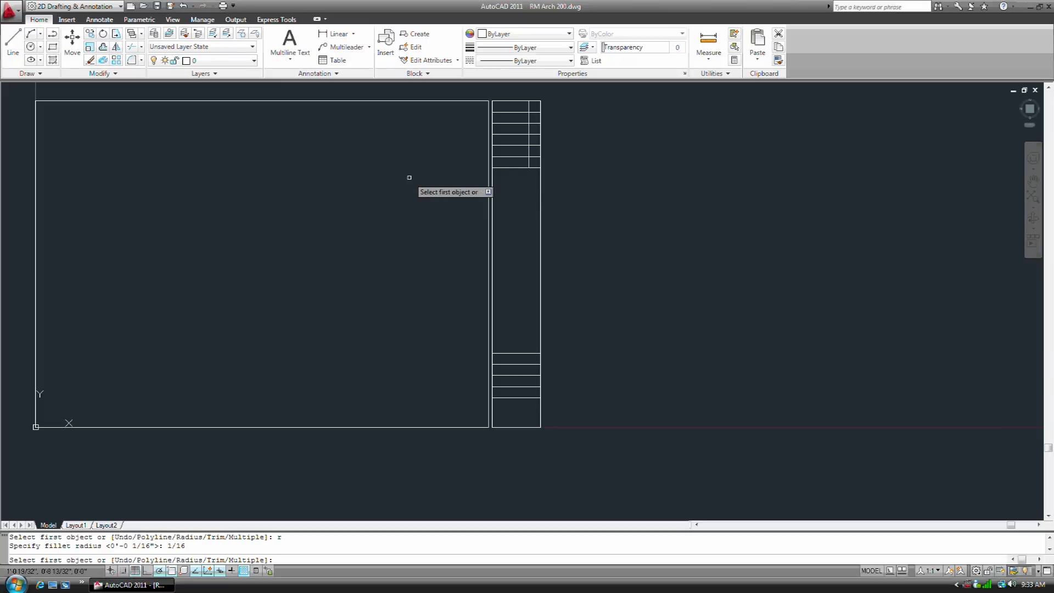
scroll(488, 103, up, 3)
click(486, 143)
click(482, 132)
- Fillet both upper corners of the narrow strip with the 1/16 inch radius
key(Return)
click(501, 147)
click(511, 133)
key(Return)
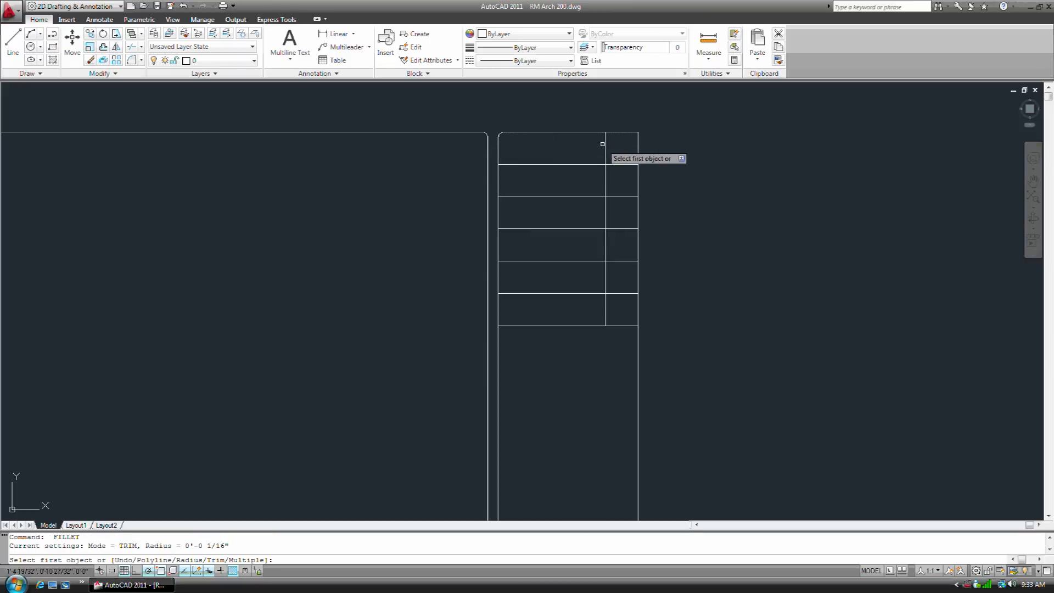
click(624, 133)
click(638, 150)
- Fillet both lower corners of the narrow strip with the 1/16 inch radius
key(Return)
scroll(625, 181, down, 5)
scroll(628, 412, up, 4)
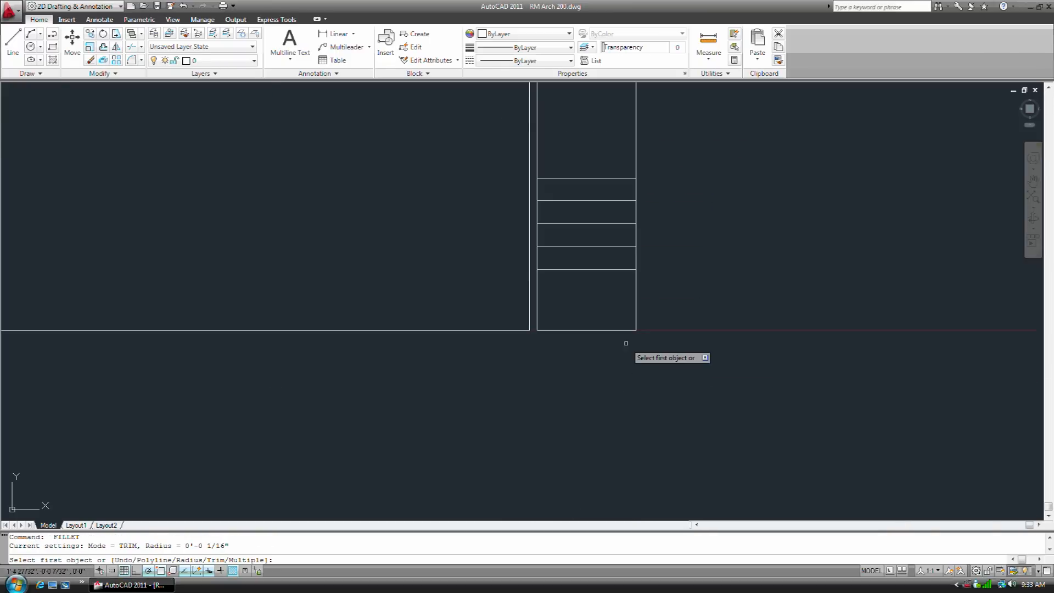
click(637, 314)
click(619, 331)
key(Return)
click(567, 330)
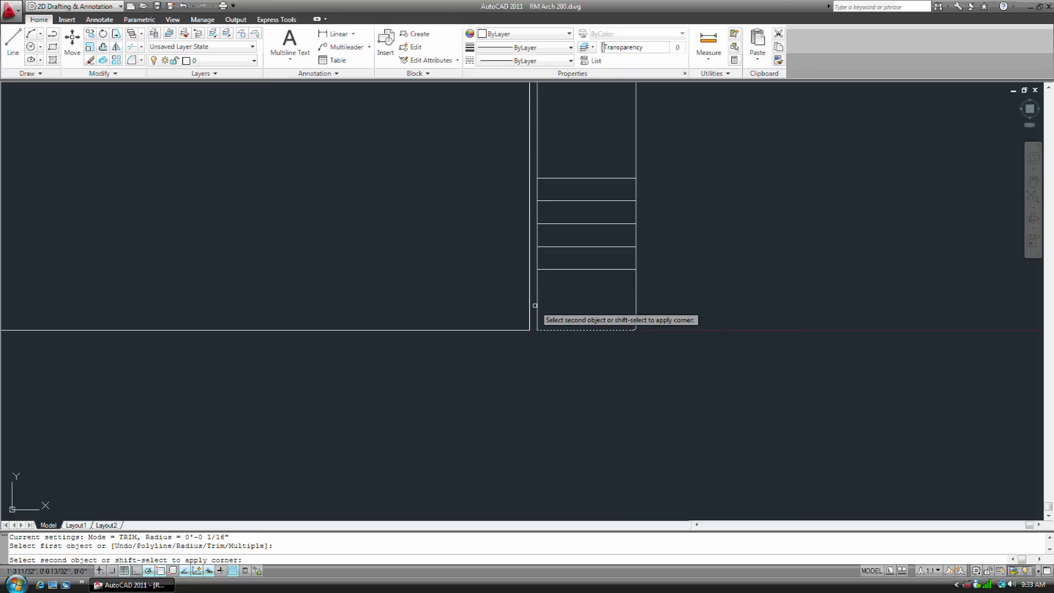
click(537, 308)
- Fillet the lower-right and lower-left corners of the main frame with the 1/16 inch radius
key(Return)
click(527, 320)
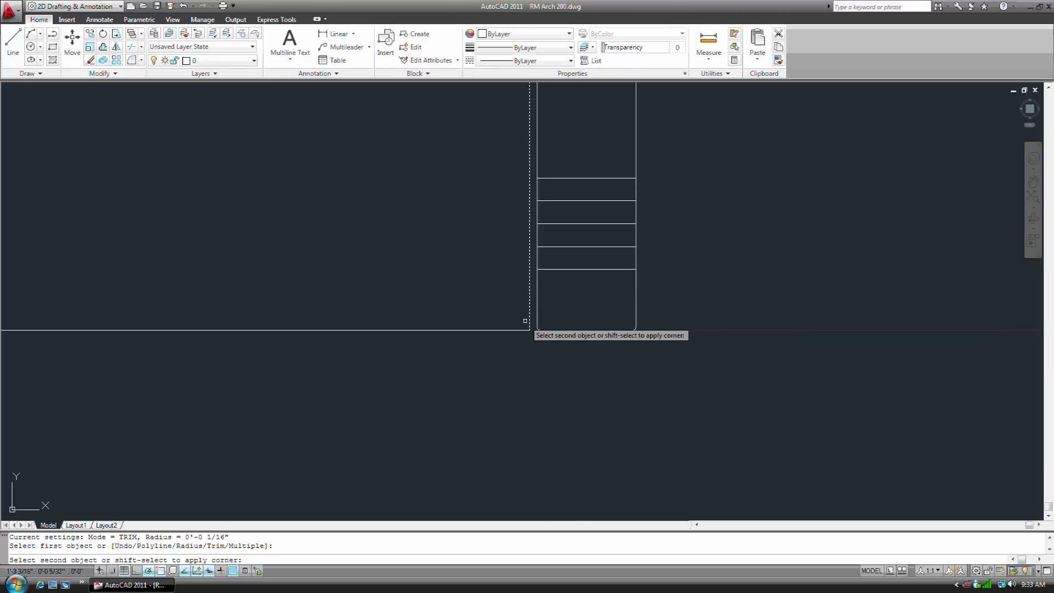
click(511, 330)
key(Return)
scroll(502, 322, down, 5)
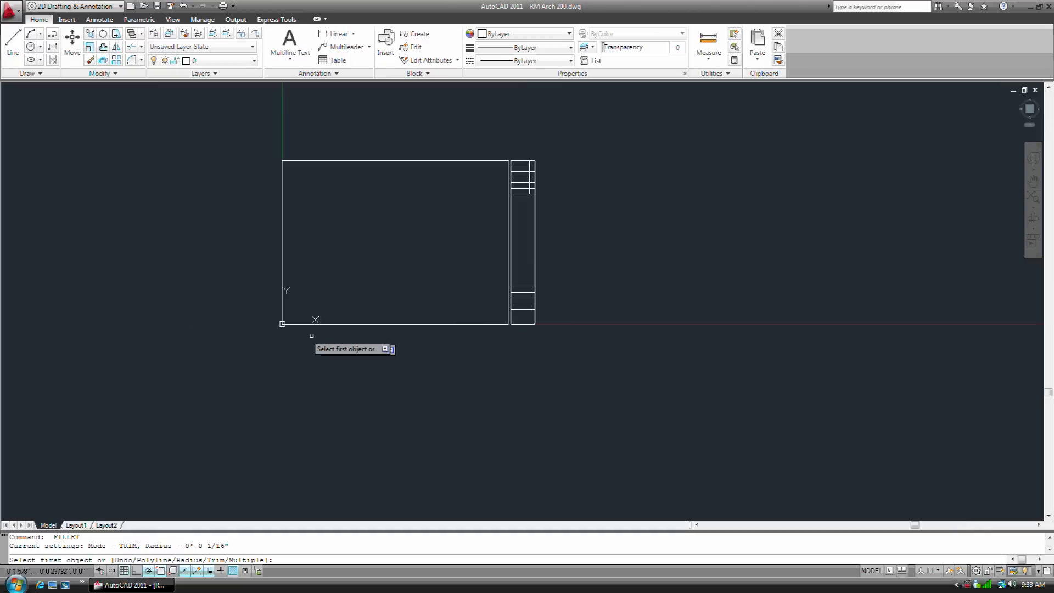
scroll(311, 335, up, 5)
click(556, 277)
click(536, 264)
- Fillet the main frame's upper-left corner with the 1/16 inch radius and end the Fillet command
key(Return)
scroll(568, 255, down, 3)
scroll(576, 165, down, 4)
scroll(573, 129, up, 12)
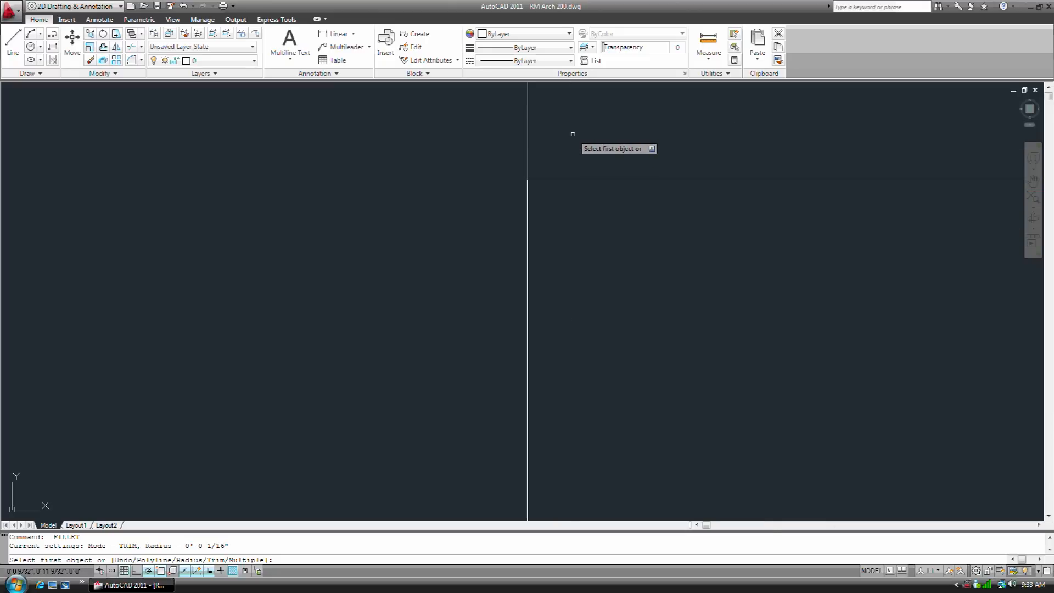
click(553, 181)
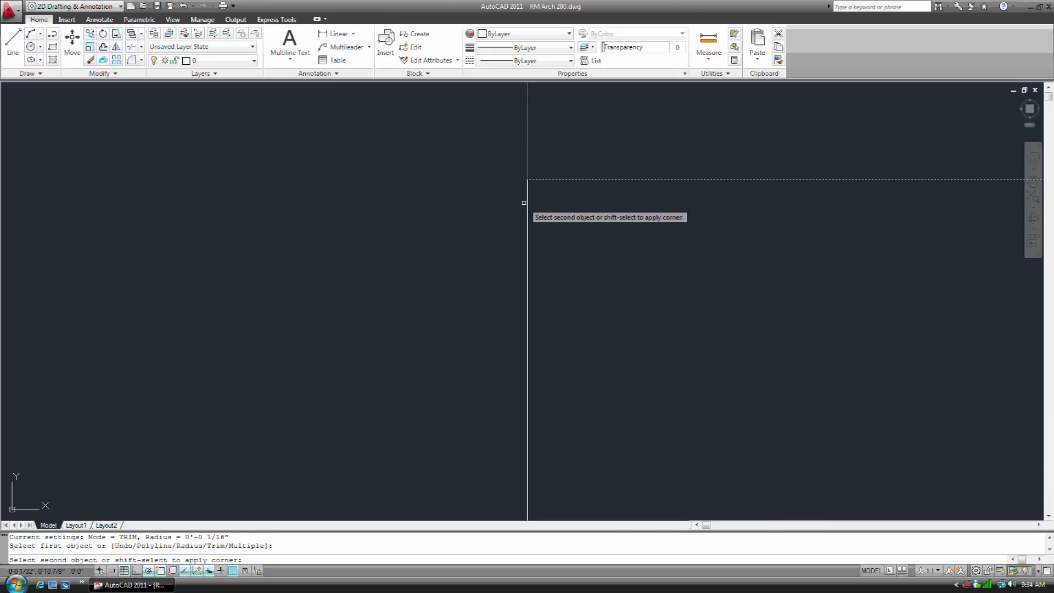
click(528, 204)
key(Return)
scroll(494, 213, down, 3)
key(Escape)
key(Escape)
- Place the single-line text "REVISION" in the strip's top-left cell, 1/16 inch high with 0 rotation
scroll(906, 224, up, 6)
scroll(983, 277, down, 2)
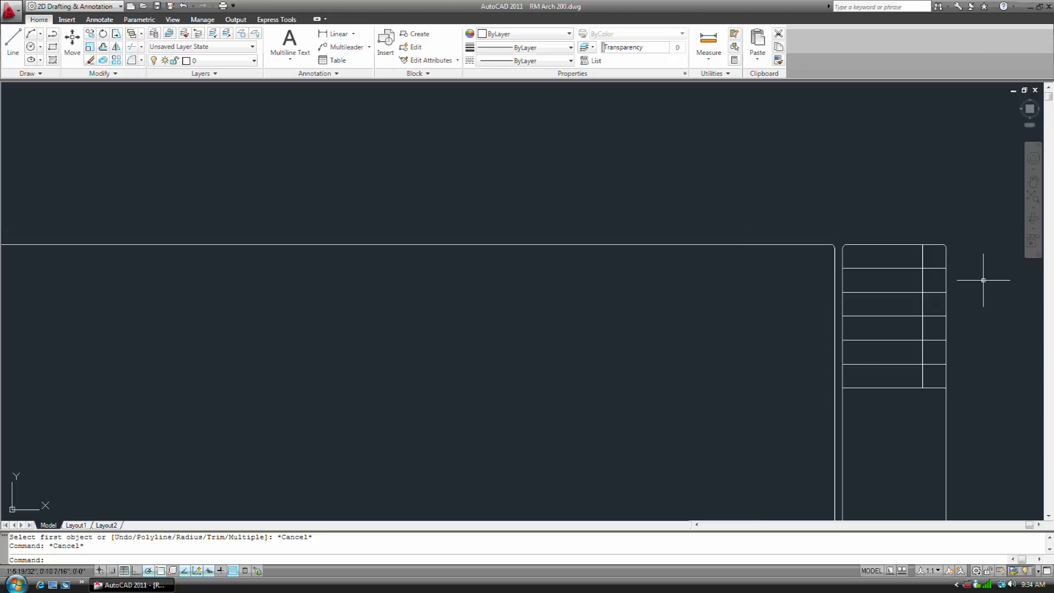
scroll(1007, 269, up, 2)
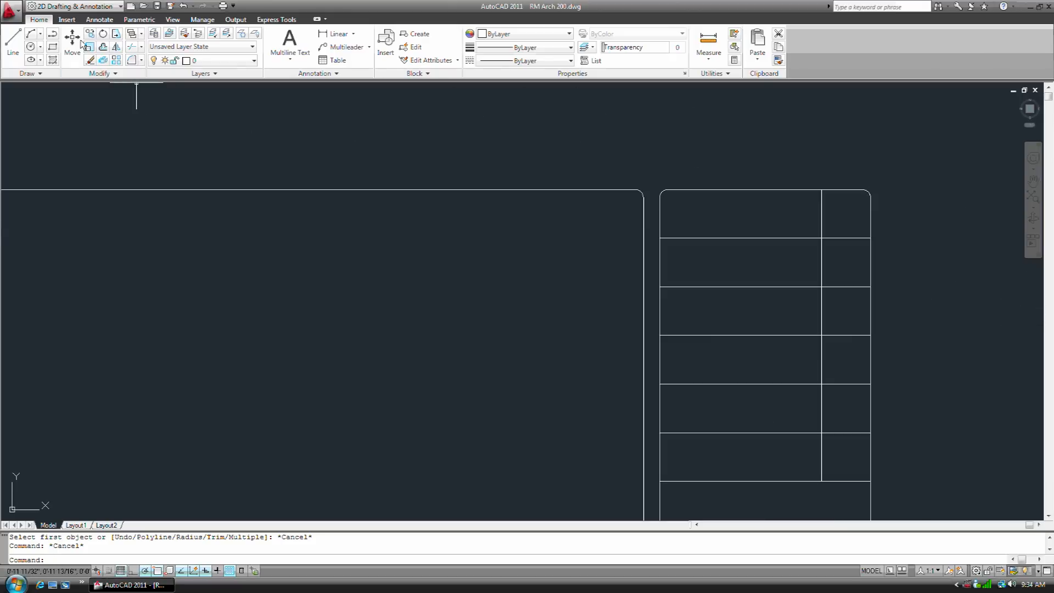
click(307, 62)
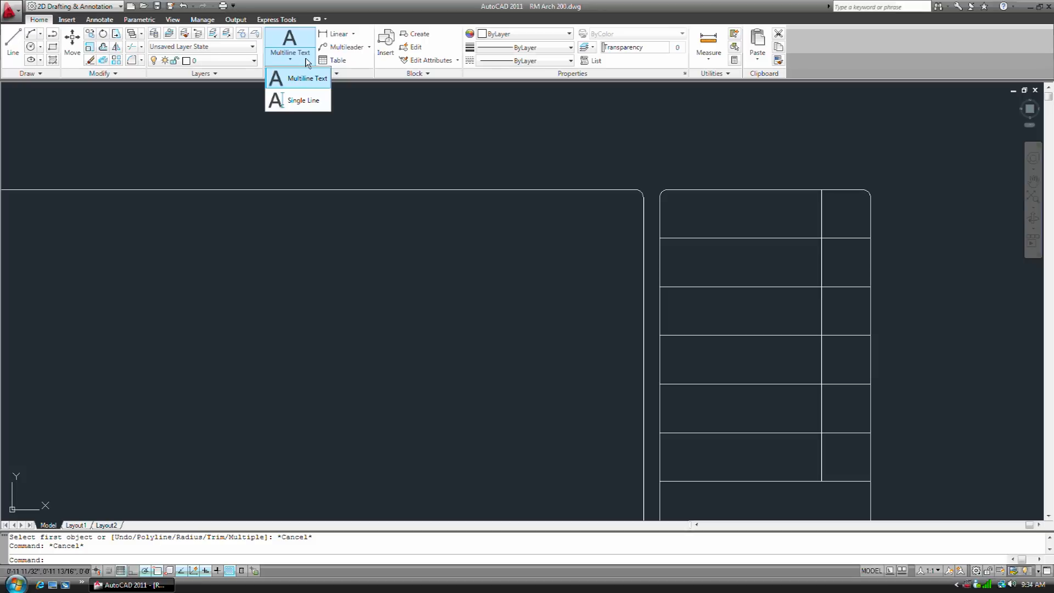
click(304, 103)
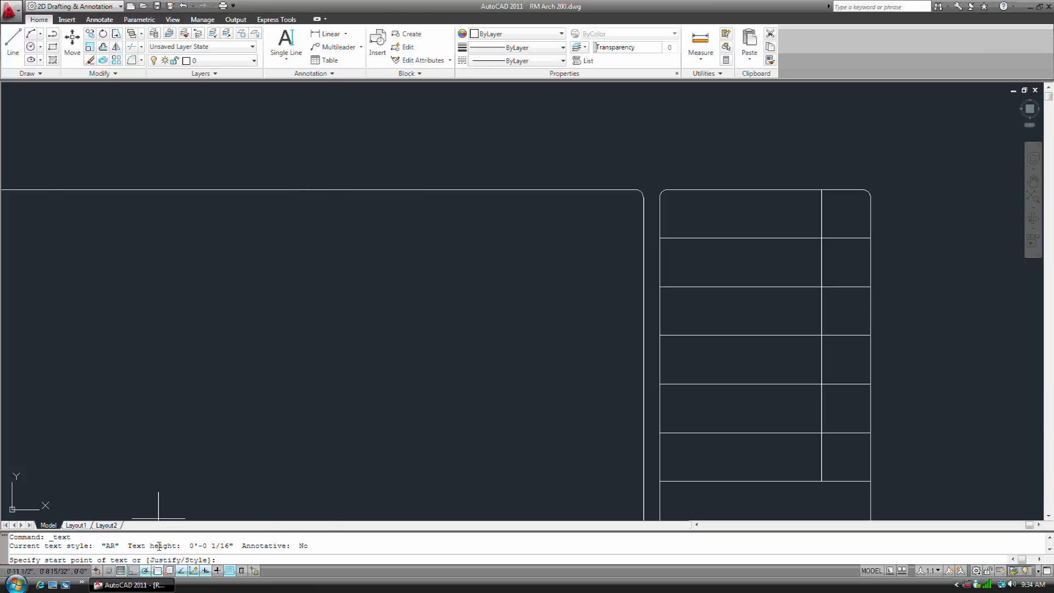
key(ctrl)
key(ctrl)
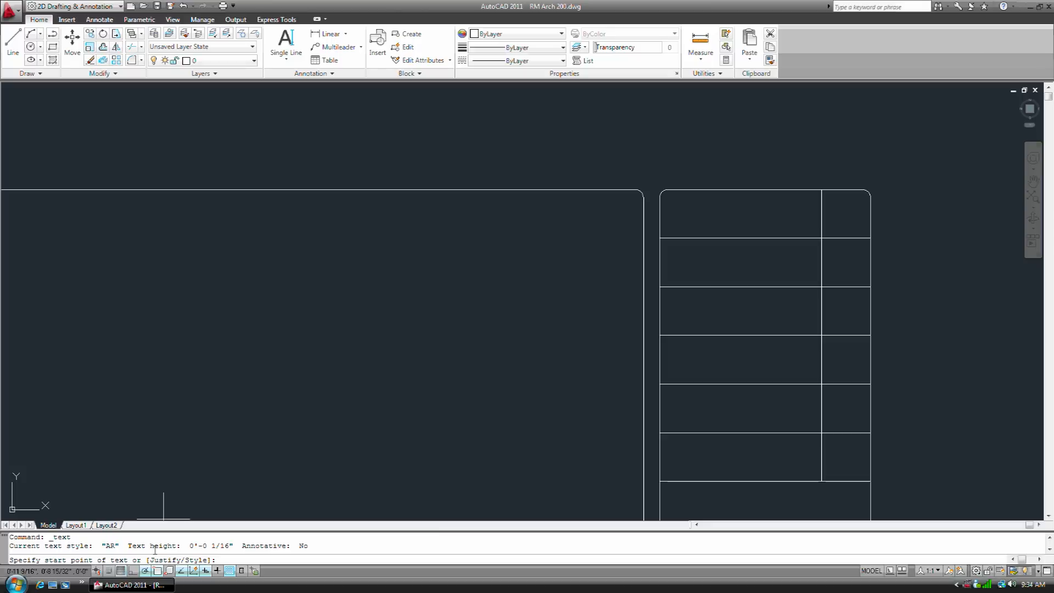
click(675, 209)
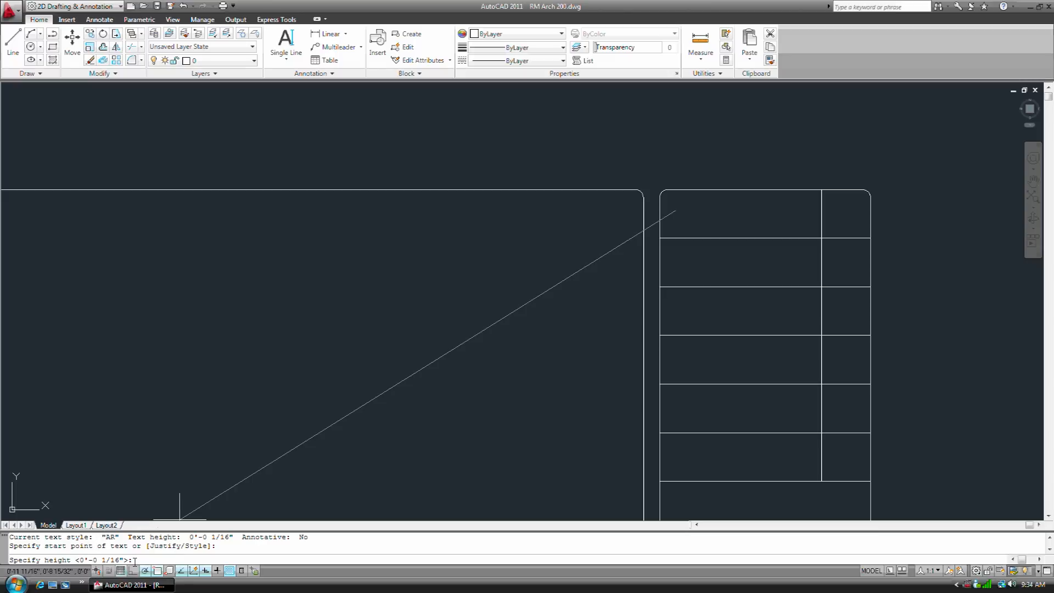
key(Return)
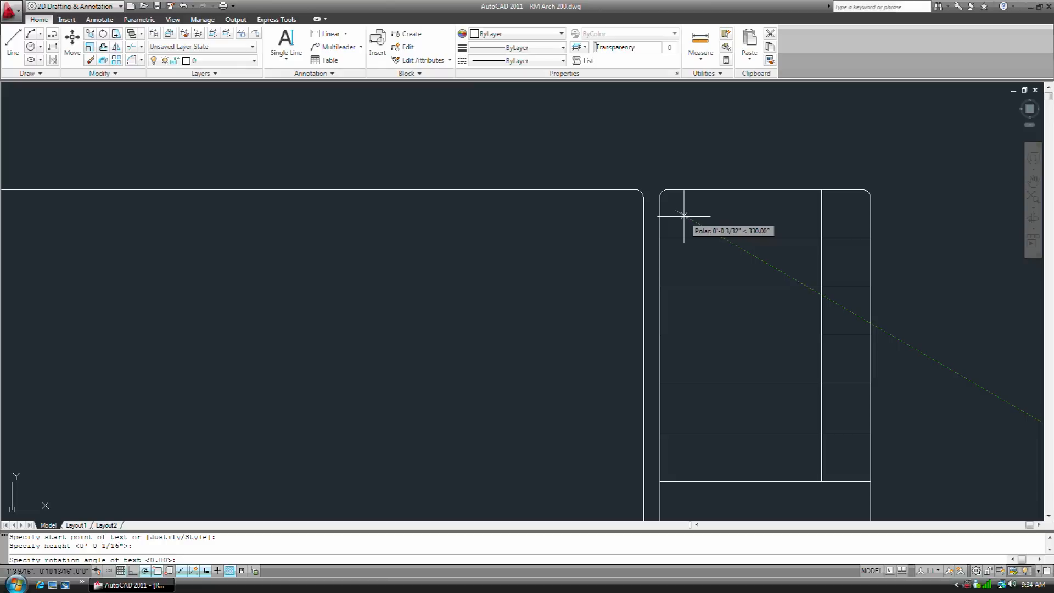
key(Return)
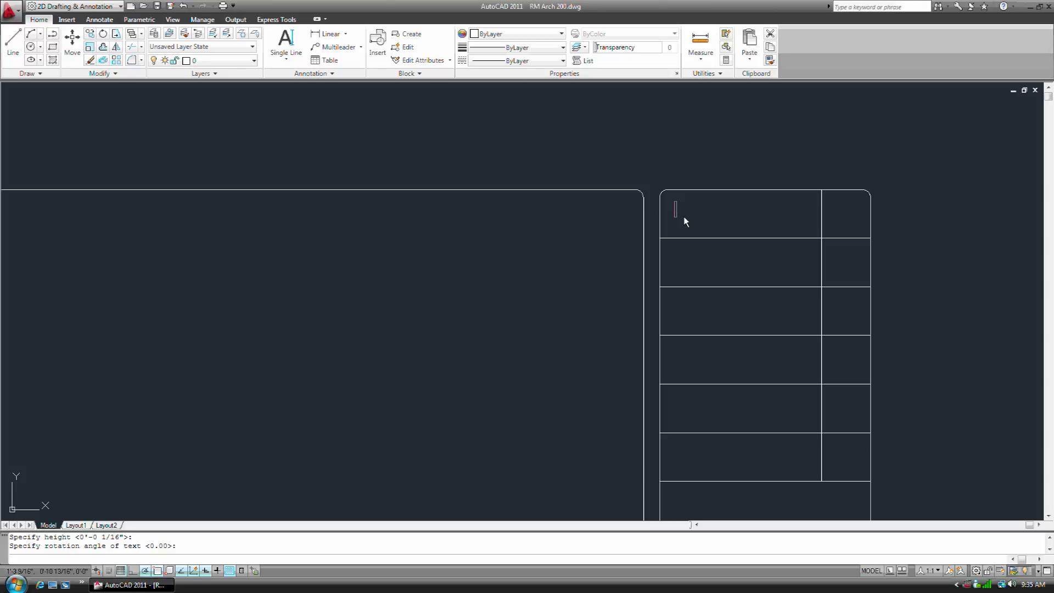
text(REVISION)
key(Return)
key(Return)
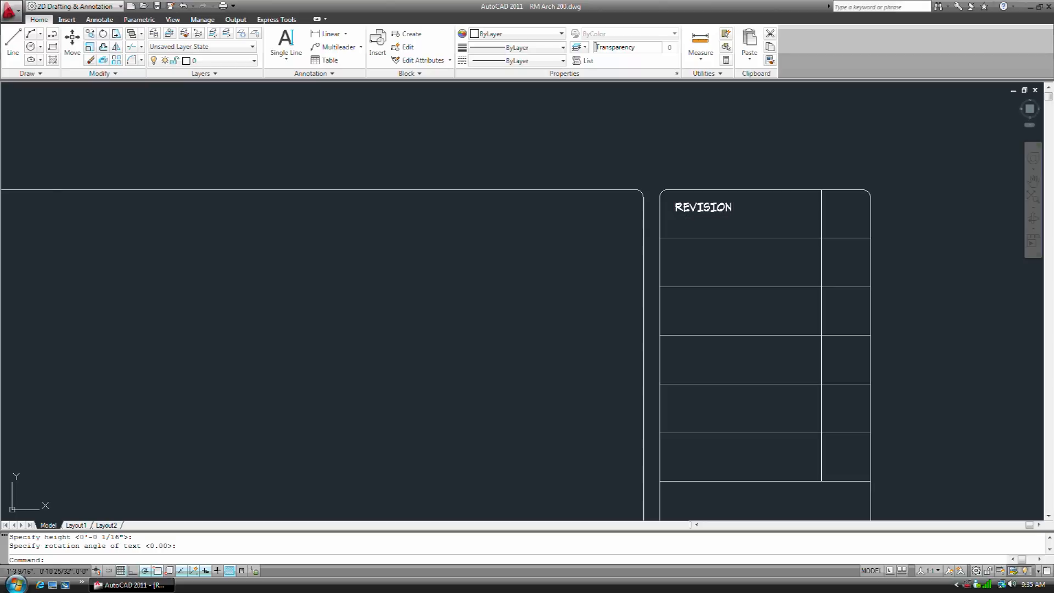
- Copy the REVISION text about 1 5/32 inch horizontally into the narrow column of the top row
text(co)
key(Return)
click(700, 213)
key(Return)
click(655, 126)
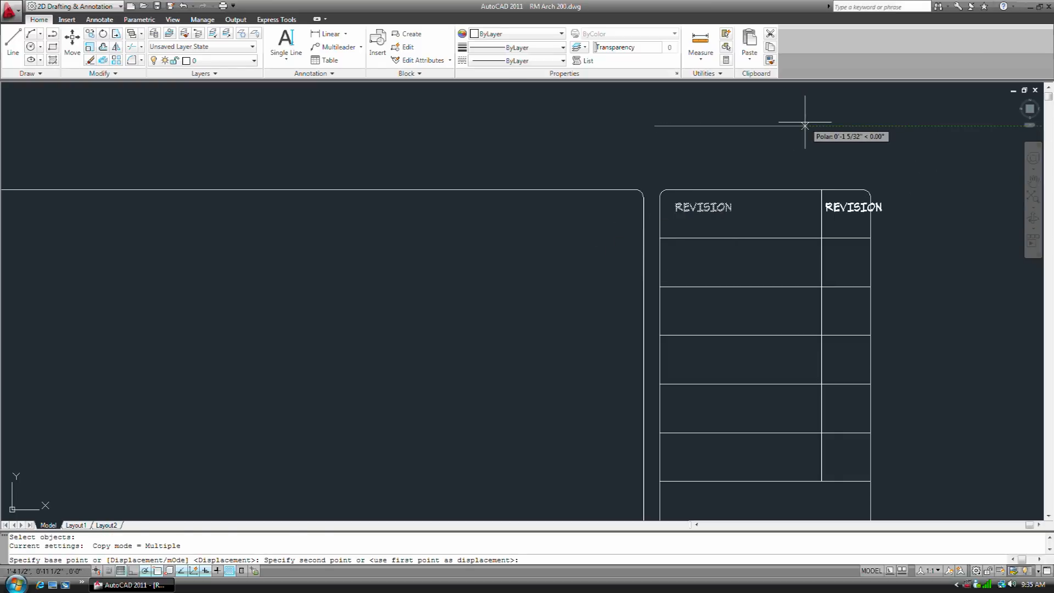
click(805, 125)
key(Return)
- Change the copied text in the narrow column's top cell to "BY"
double_click(838, 208)
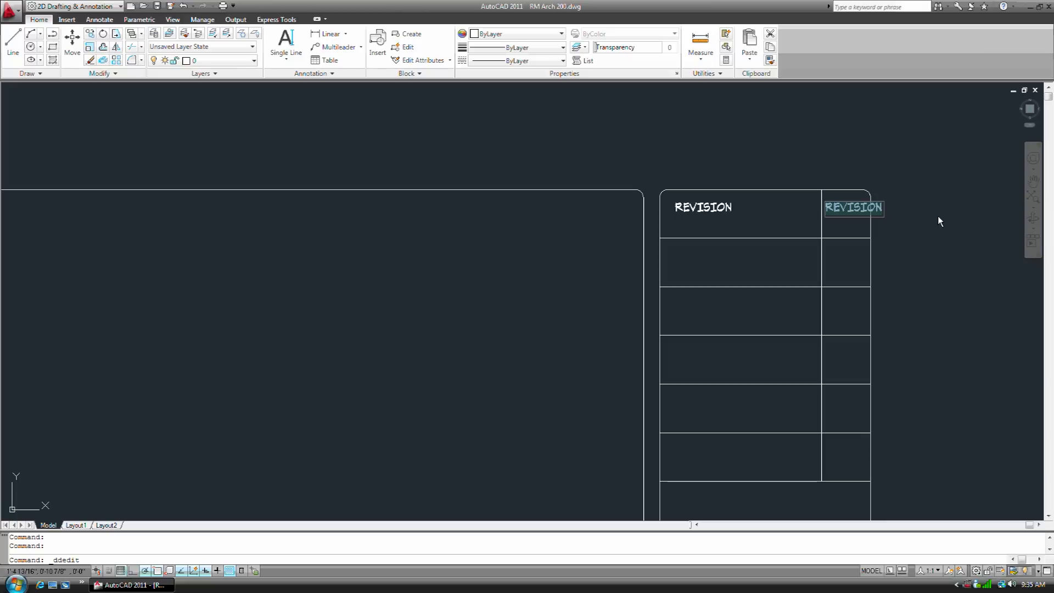
text(BY)
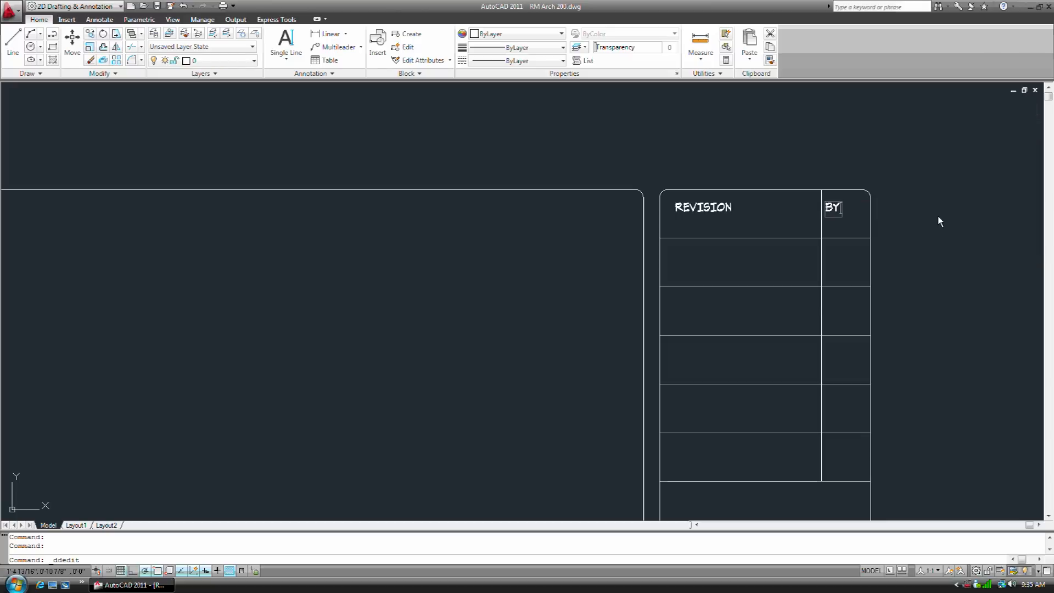
key(Return)
key(Return)
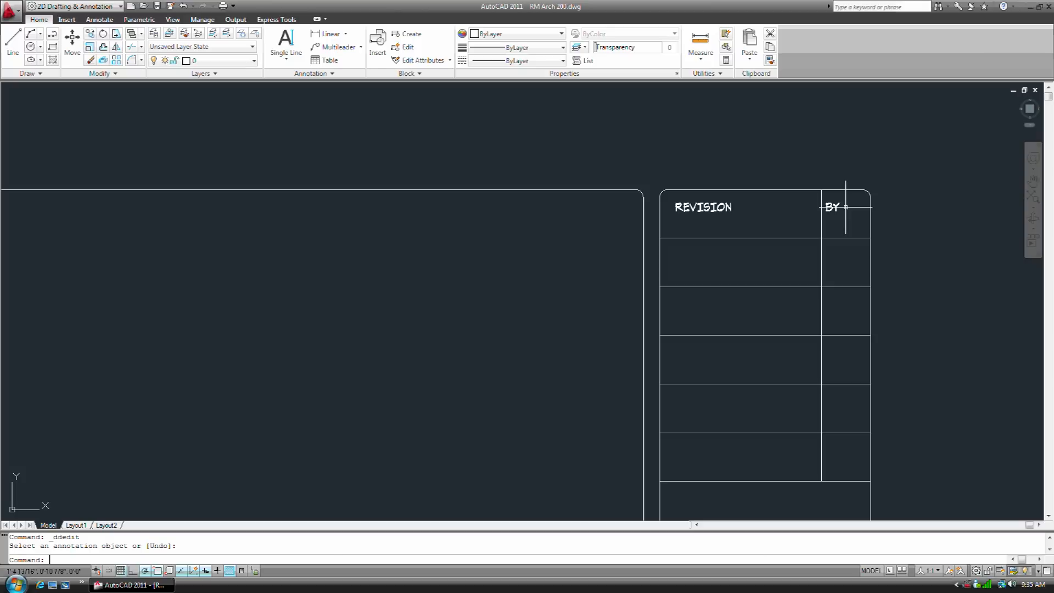
- Copy the REVISION text about 8 7/16 inches straight down into the first row of the strip's lower block
text(co)
key(Return)
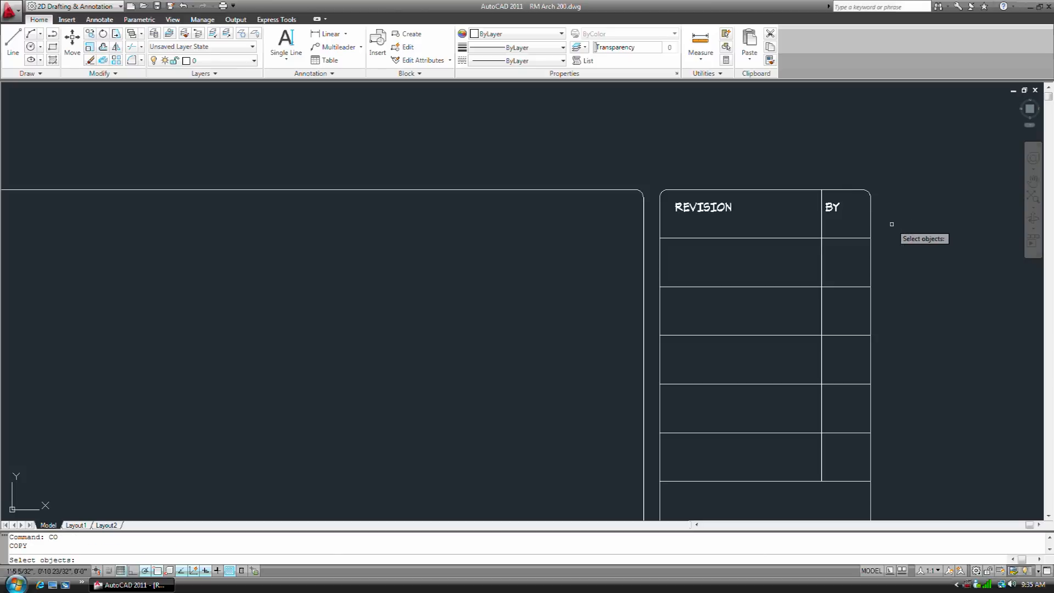
click(738, 207)
key(Return)
click(740, 205)
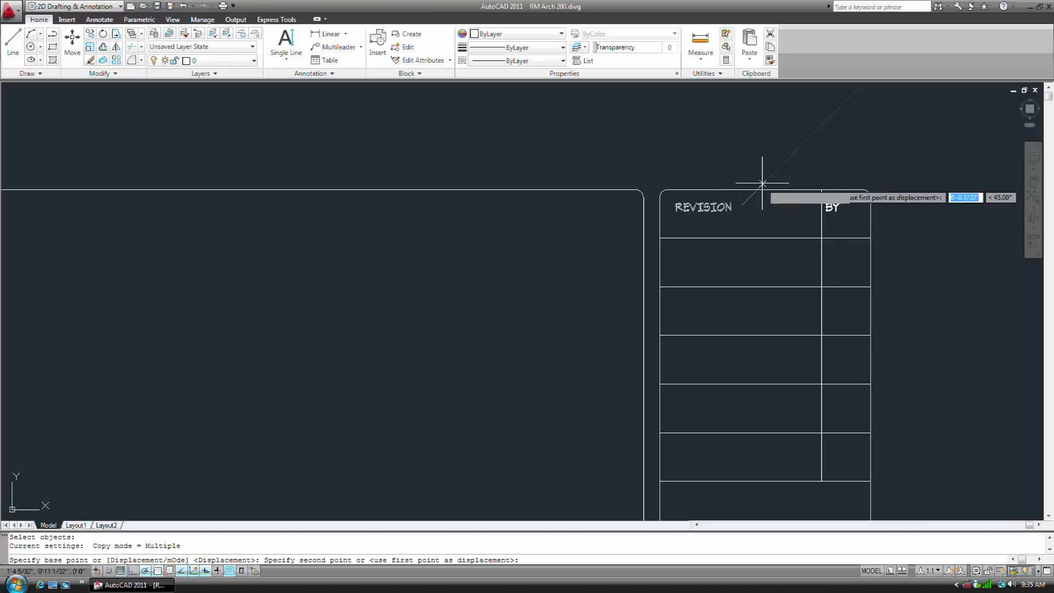
scroll(758, 188, down, 8)
scroll(760, 292, up, 6)
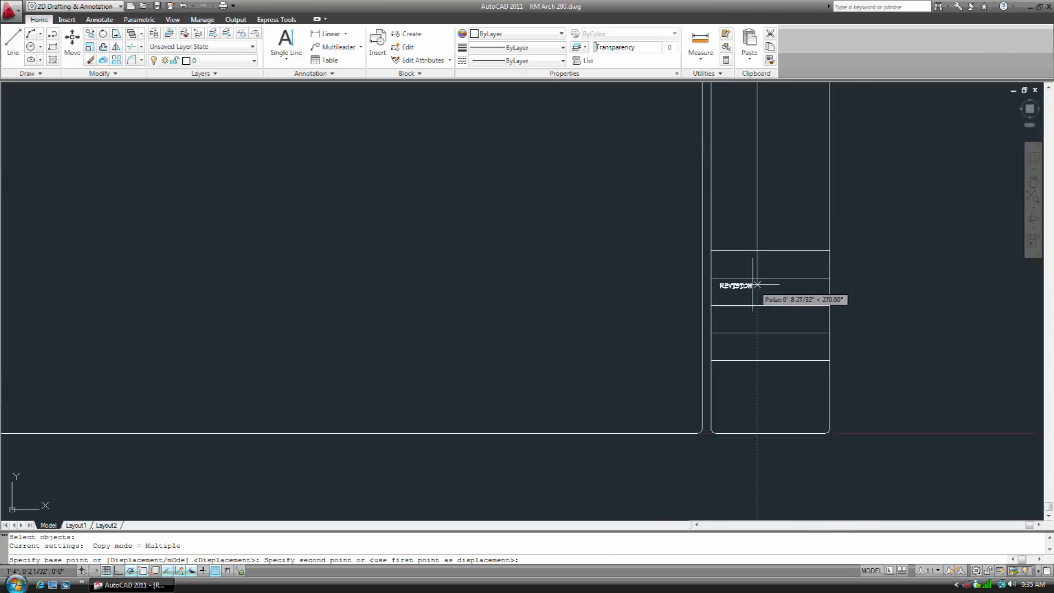
scroll(747, 256, up, 3)
click(765, 251)
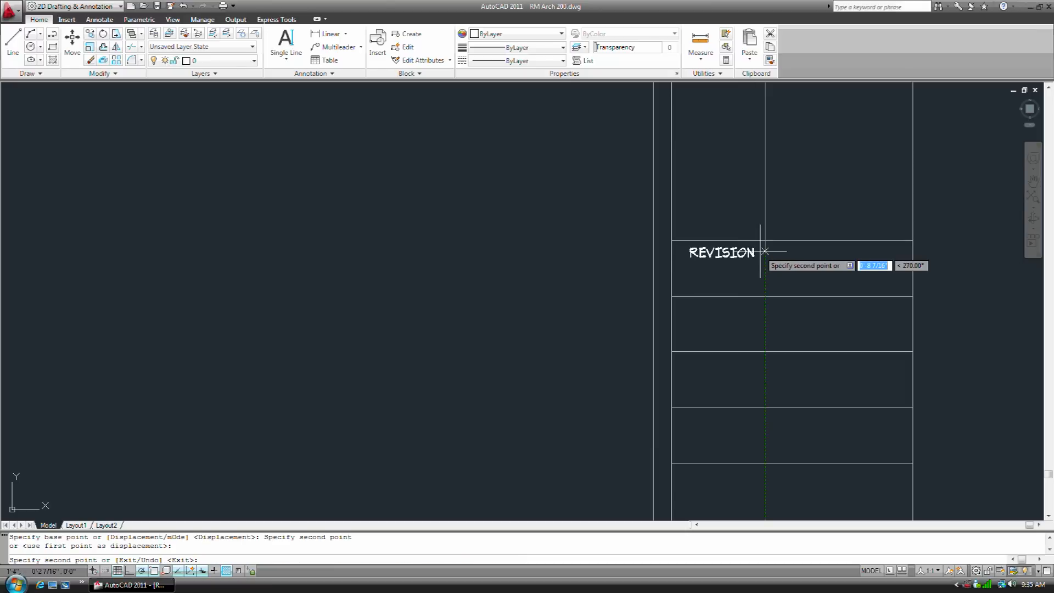
key(Escape)
- Copy the lower block's REVISION text straight down into each of the four cells beneath it
text(co)
key(Return)
click(756, 254)
click(753, 254)
key(Return)
click(763, 254)
click(761, 313)
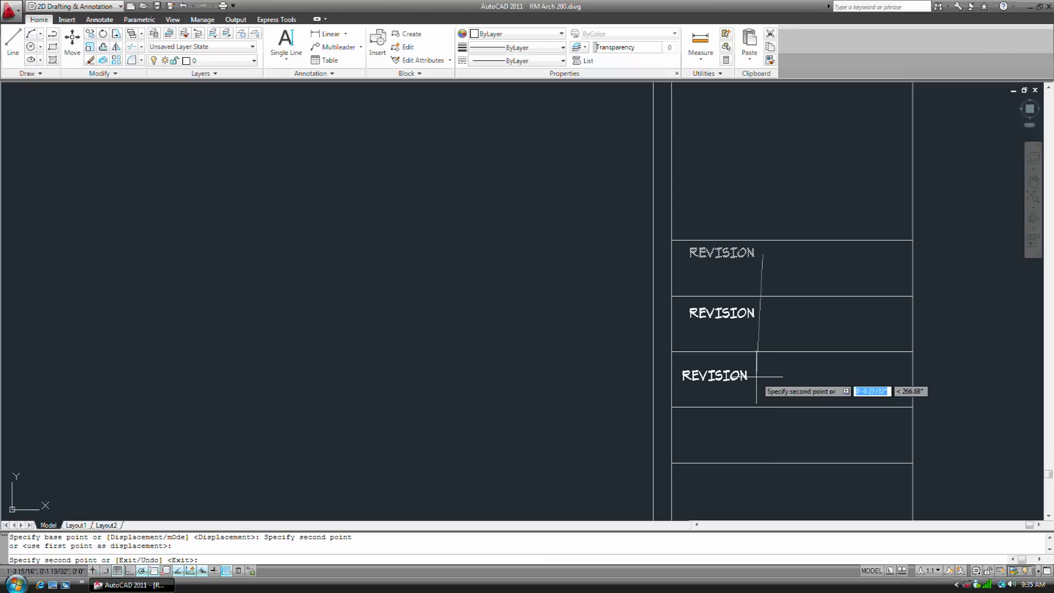
click(762, 369)
click(762, 425)
click(764, 480)
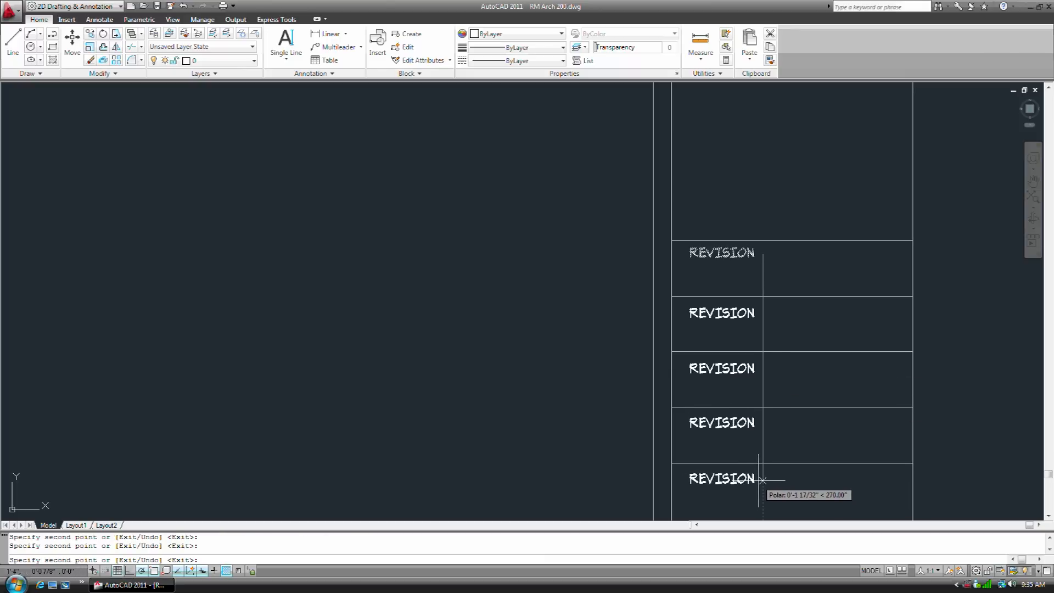
key(Return)
- Change the text in the lower block's first row to "DATE:" and in the second row to "SCALE:"
double_click(754, 254)
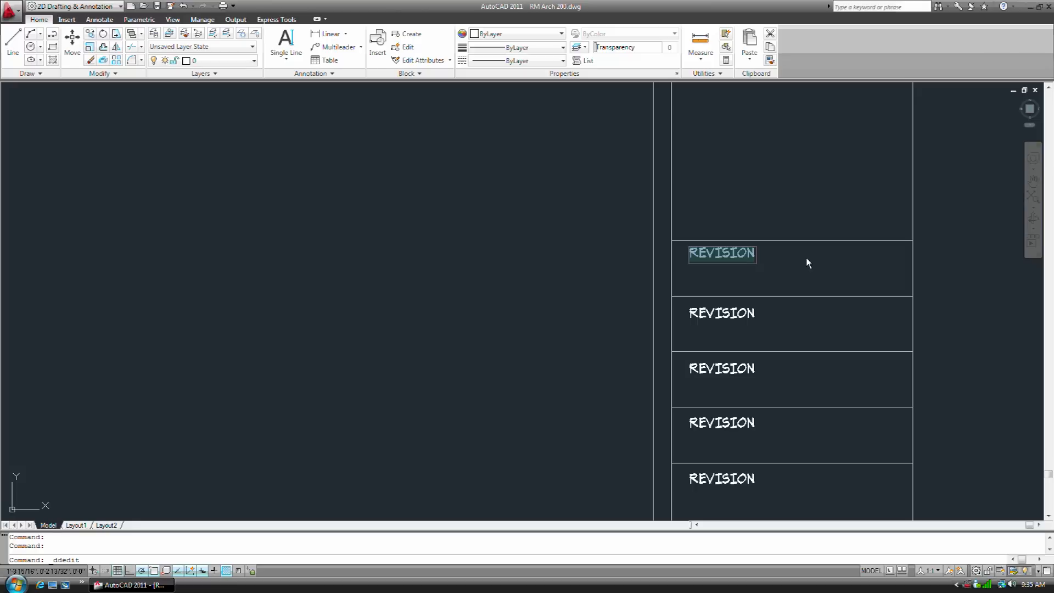
text(DATE)
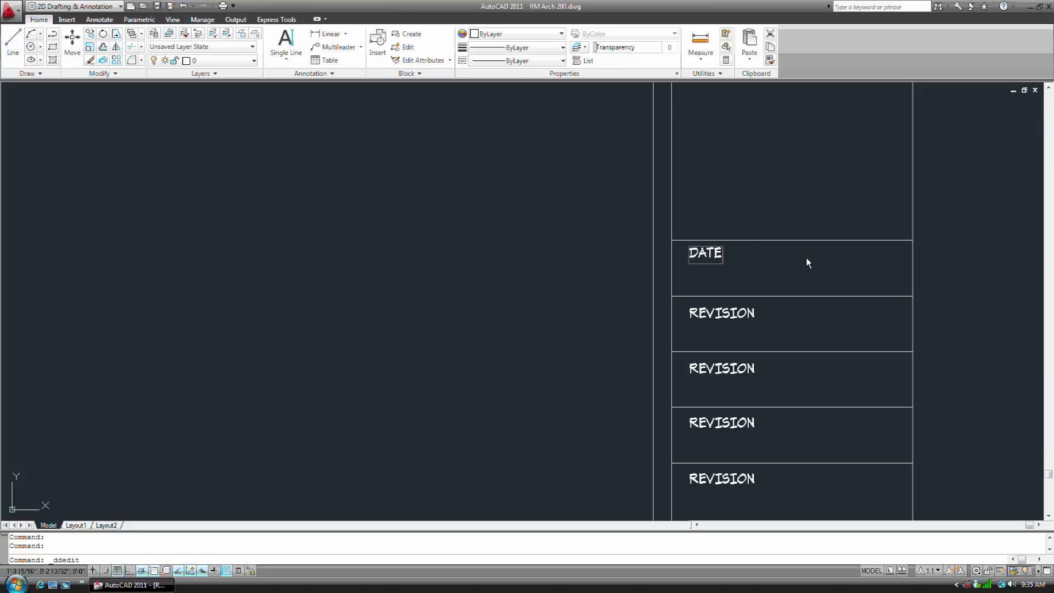
text(:)
key(Return)
click(759, 313)
text(S)
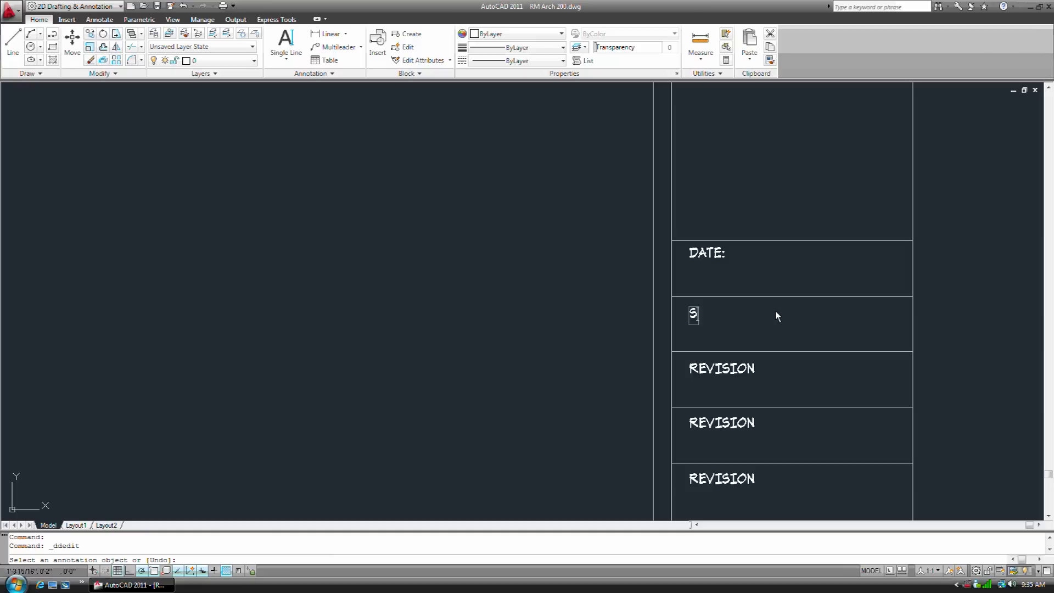
text(CALE:)
key(Return)
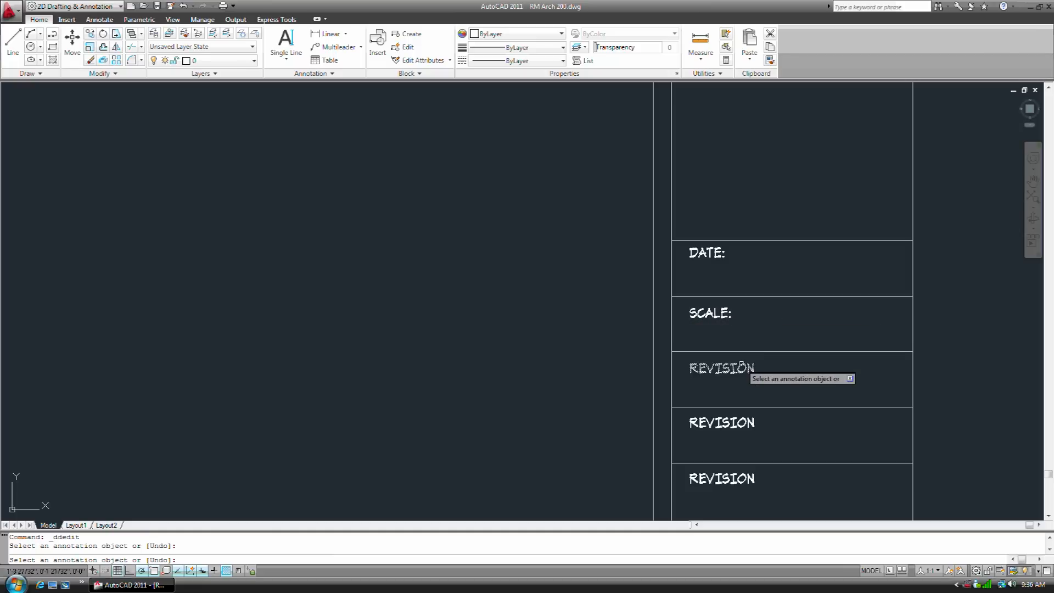
- Change the text in the lower block's third row to "DRAWN BY:" and in the fourth row to "JOB:"
click(744, 372)
text(DRAWN)
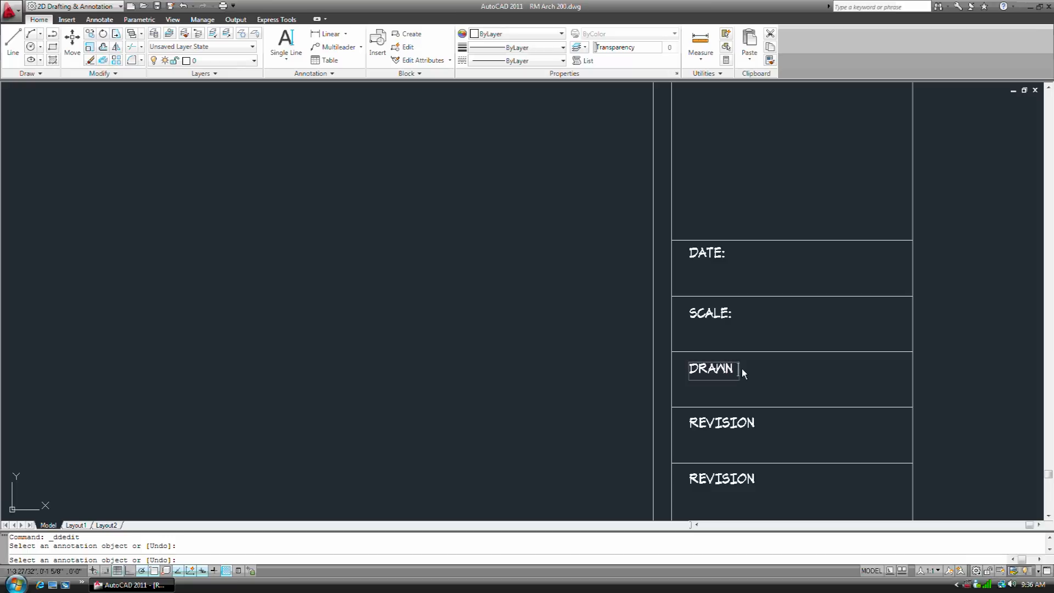
text(BY:)
key(Return)
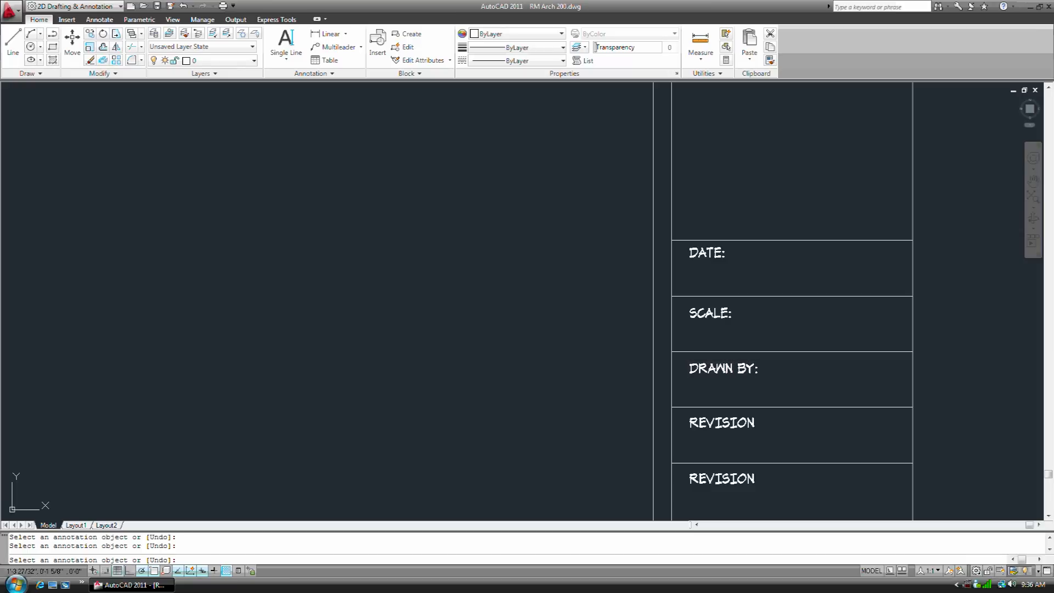
click(727, 423)
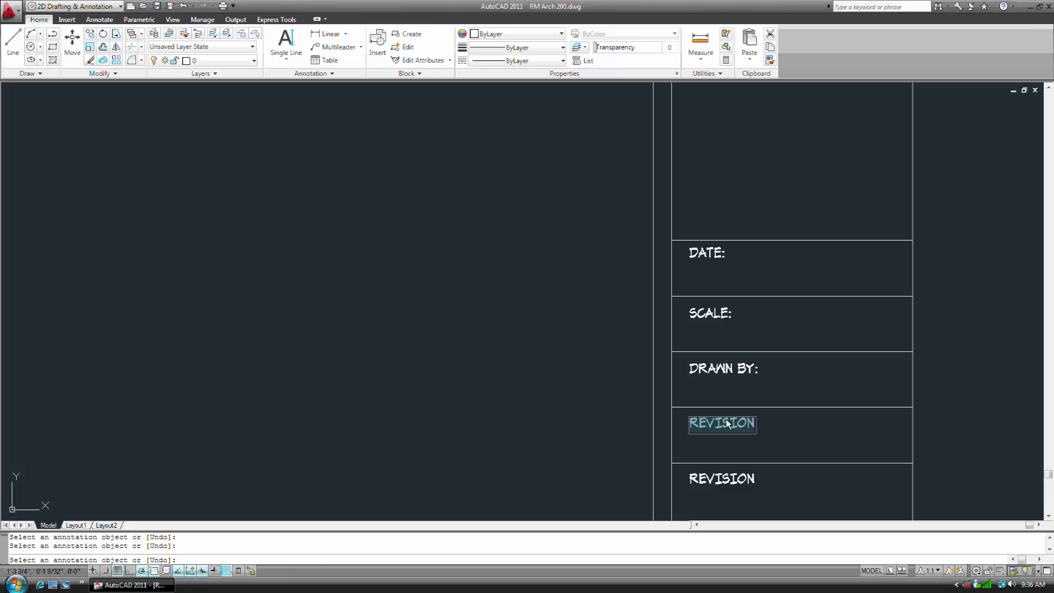
text(JOB:)
key(Return)
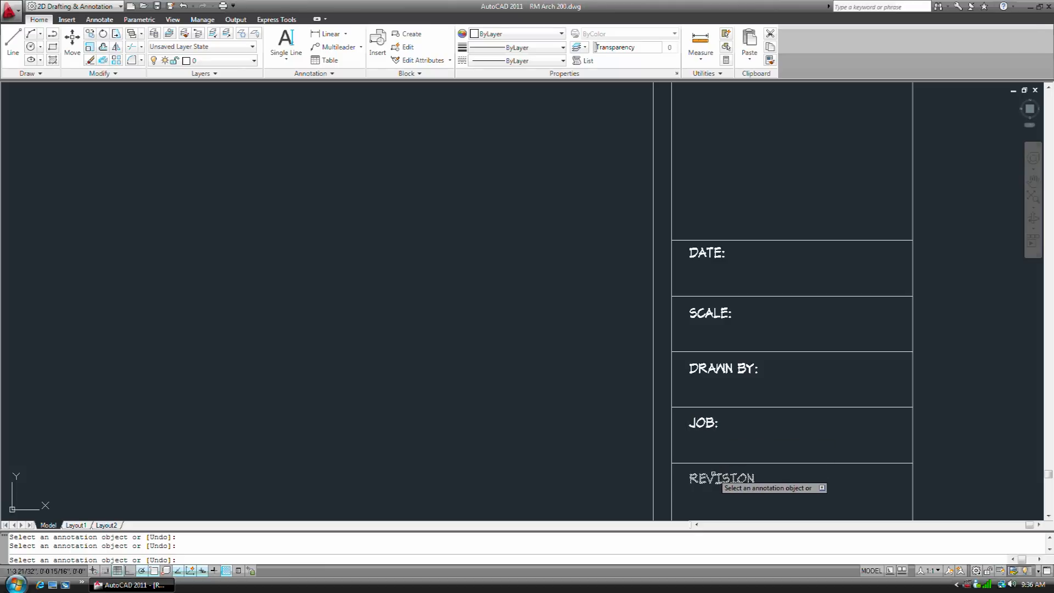
- Change the text in the strip's bottom cell to "SHEET:" and end text editing
click(713, 476)
text(SHEET)
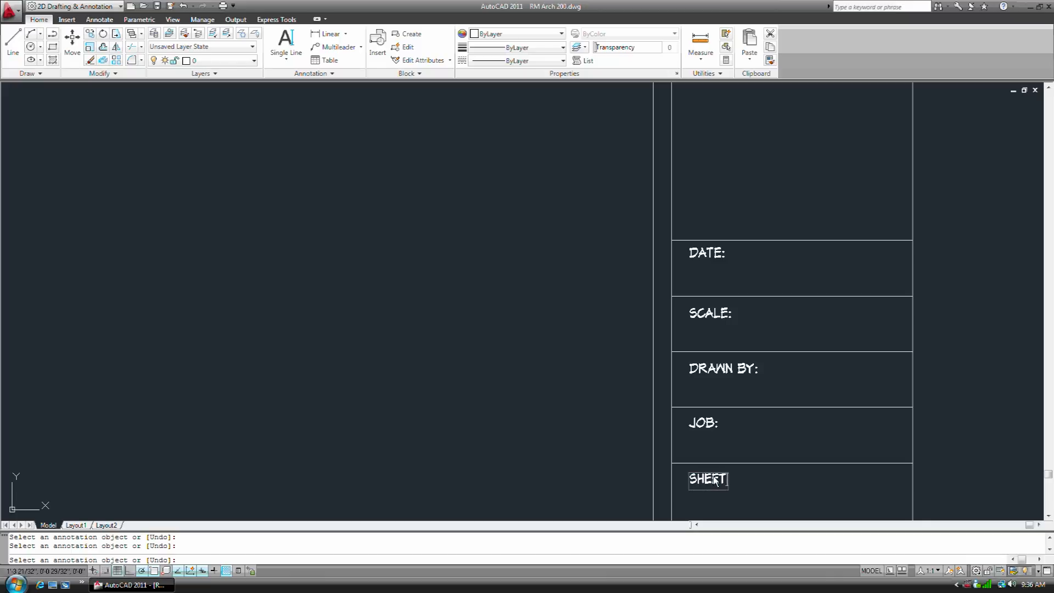
text(:)
key(Return)
scroll(681, 307, down, 4)
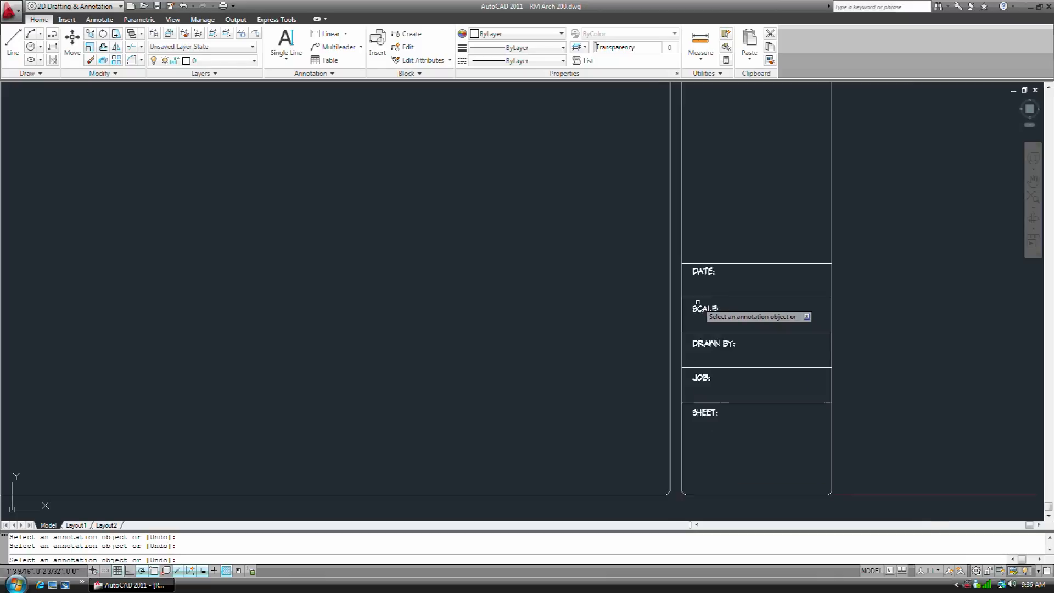
scroll(742, 376, up, 3)
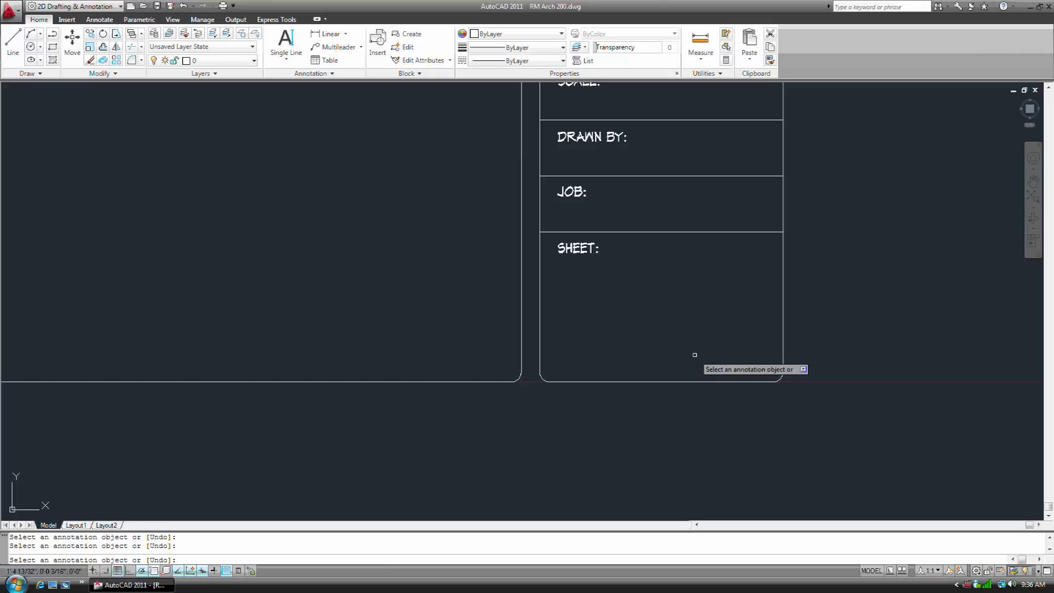
key(Escape)
- Copy the SHEET: text down and slightly to the right within the strip's bottom cell
text(co)
key(Return)
click(599, 248)
key(Return)
click(614, 256)
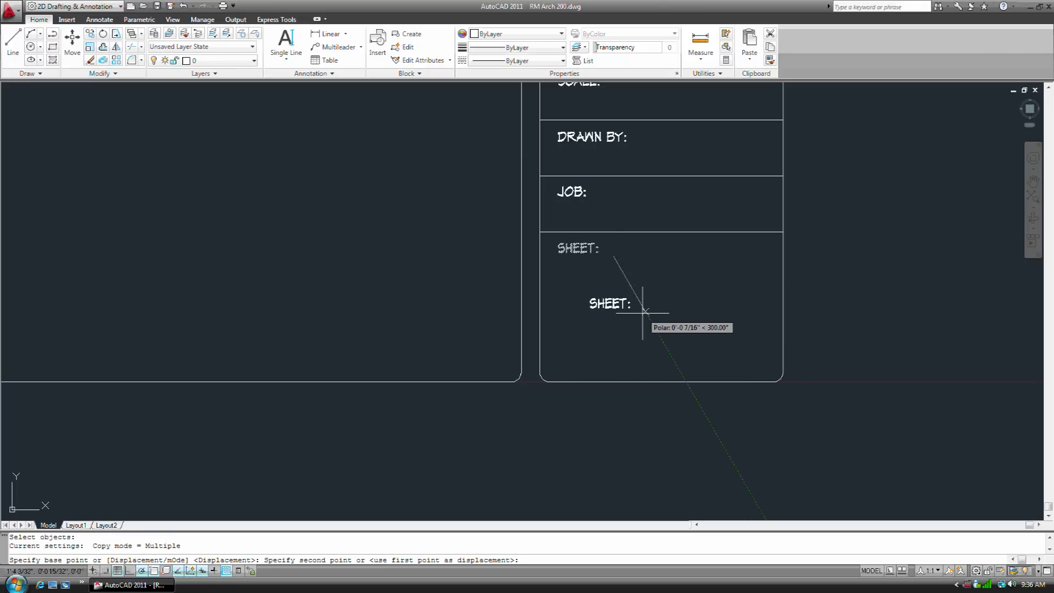
click(633, 324)
key(Escape)
- Change the lower copied text in the bottom cell to "OF SHEETS" and end text editing
double_click(615, 318)
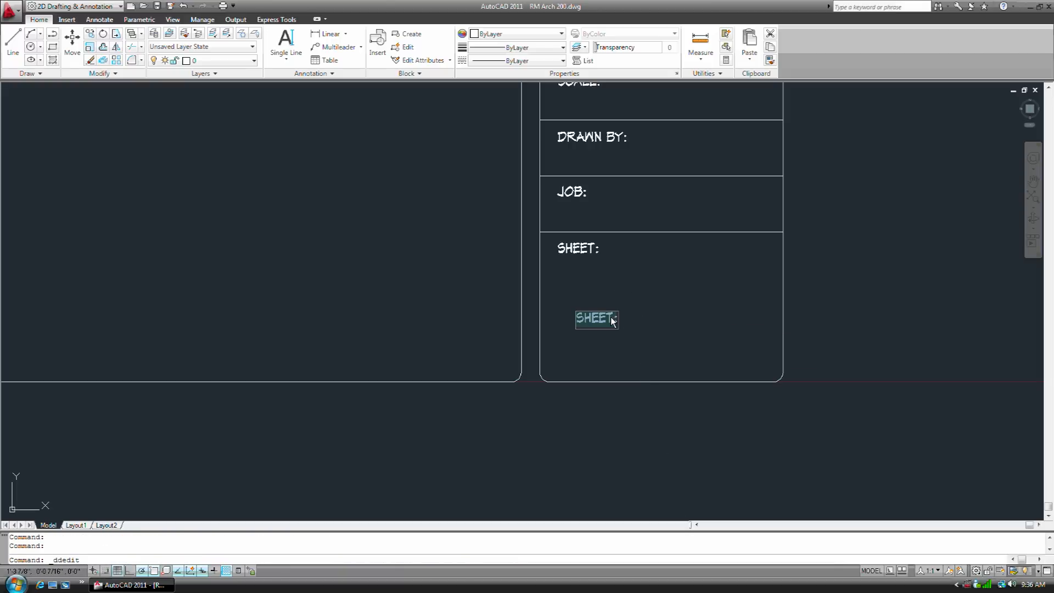
text(OF SHEETS)
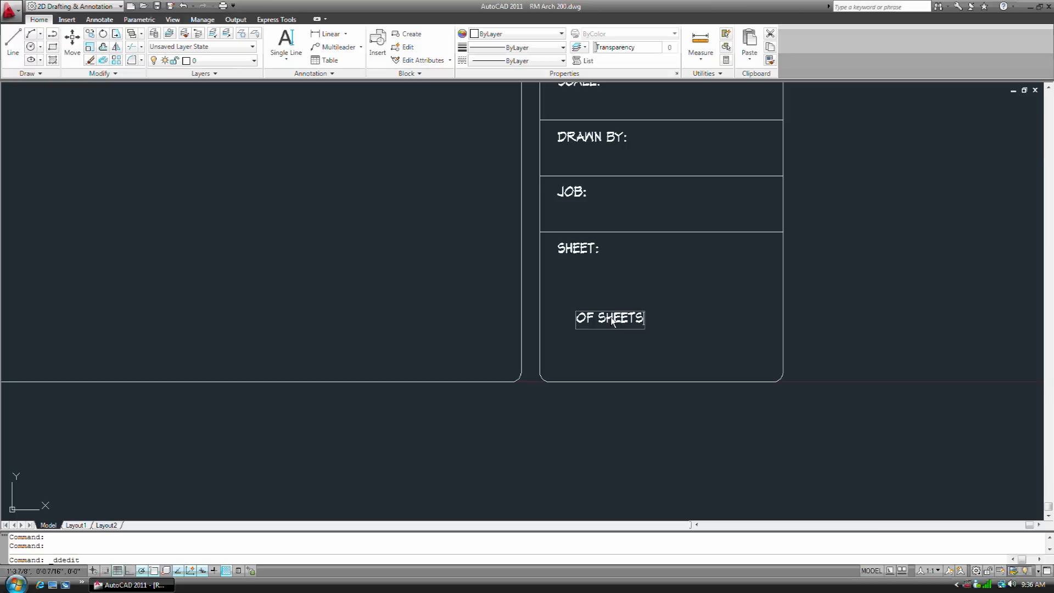
key(Return)
key(Escape)
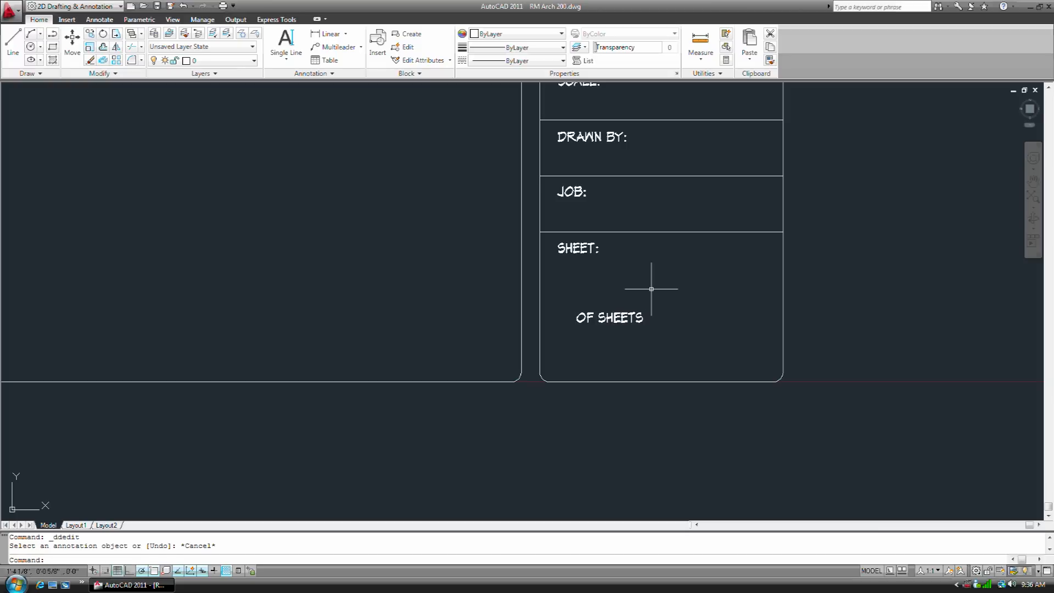
- Start a Write Block from objects and set the source objects to be deleted from the drawing
scroll(652, 290, down, 5)
scroll(652, 289, down, 4)
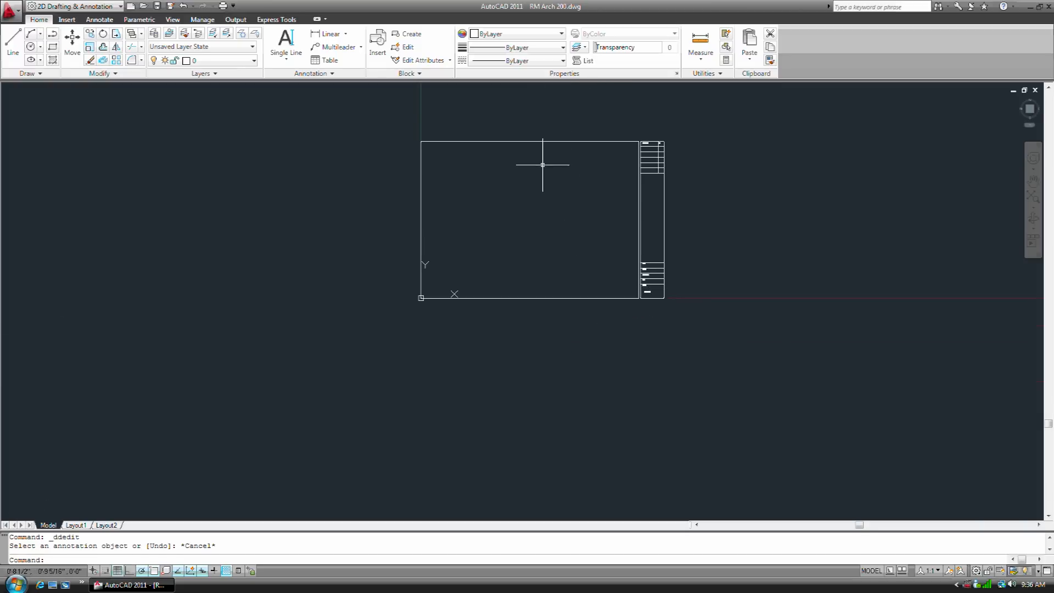
scroll(517, 175, up, 2)
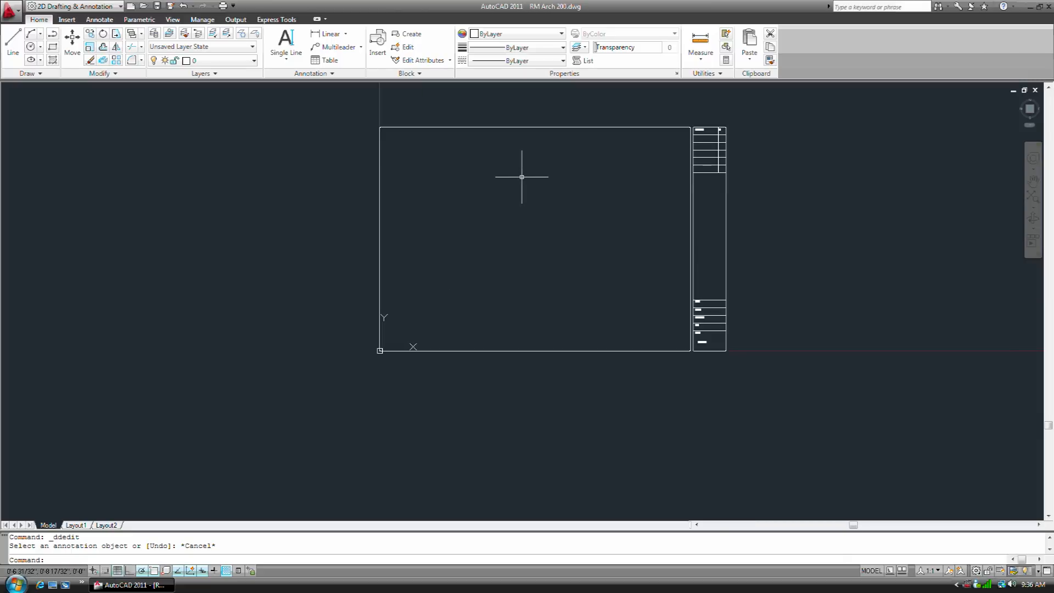
text(W)
key(Return)
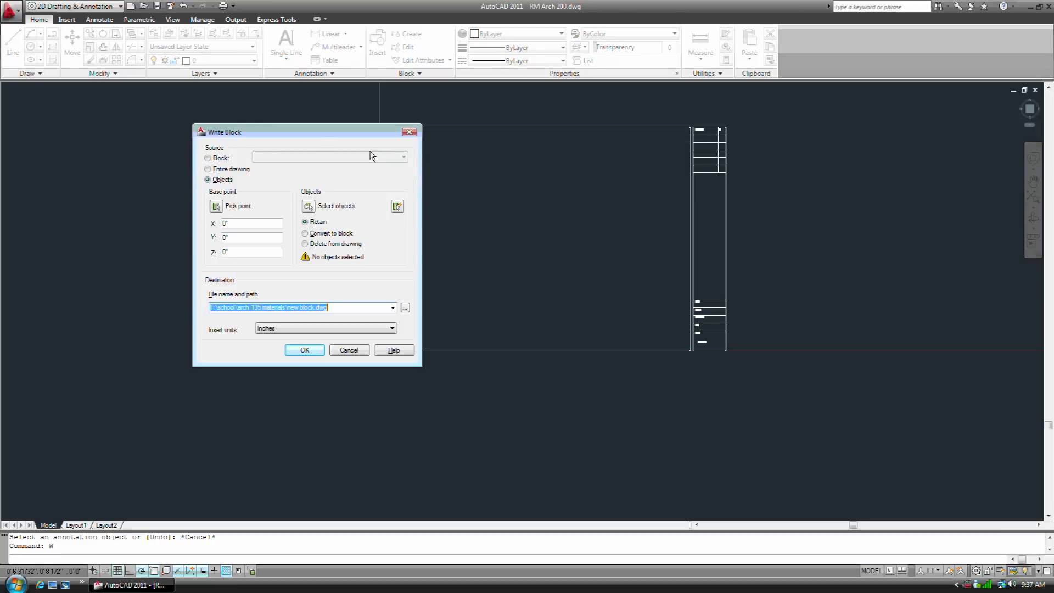
drag(311, 130, 303, 118)
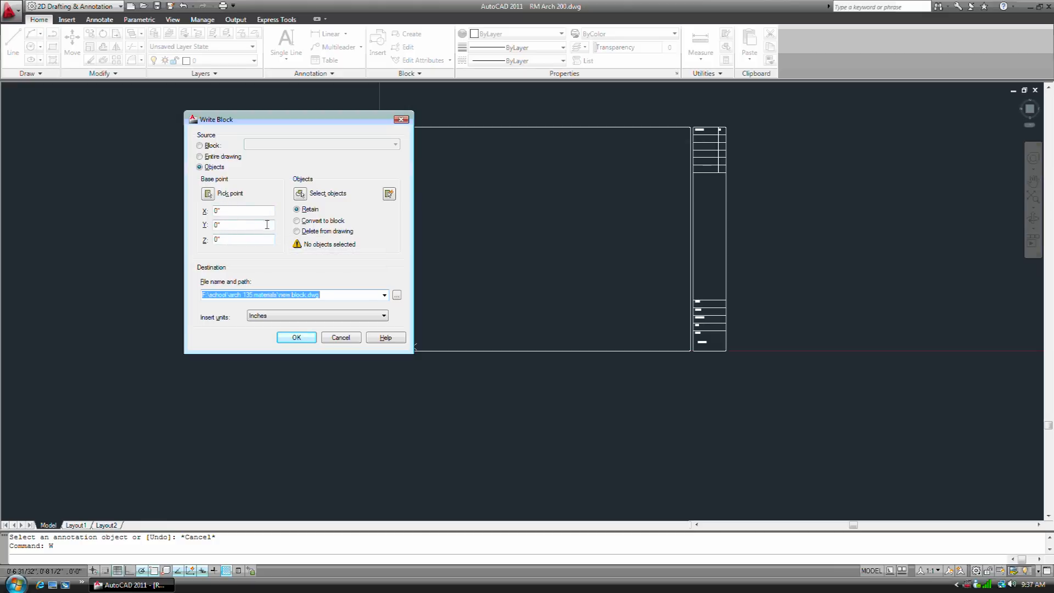
click(296, 232)
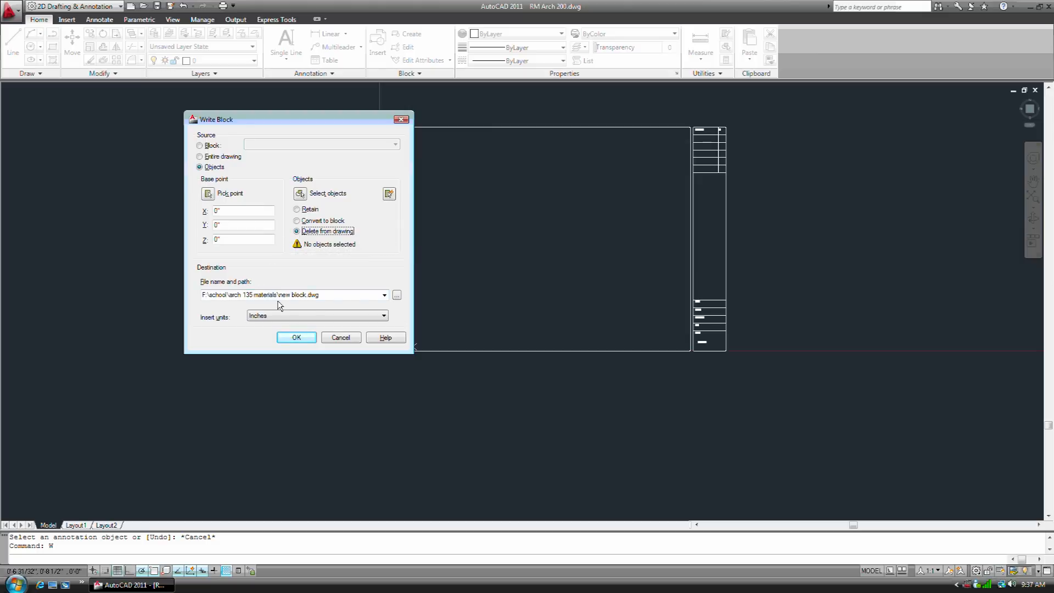
- Set the block's destination to the file "11X17 TB" in the school folder's Arch 200 subfolder
click(396, 295)
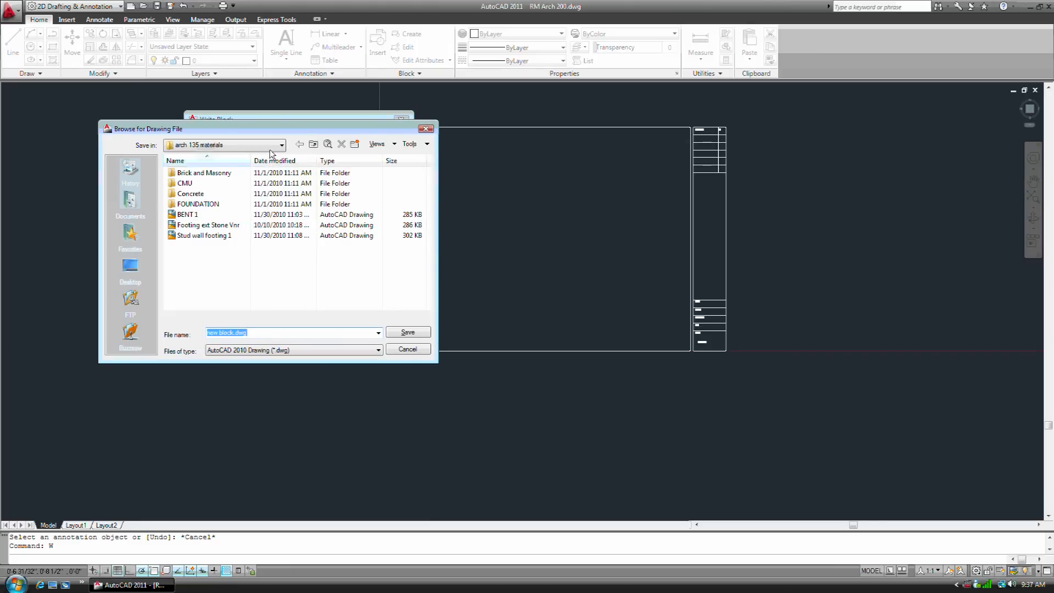
click(270, 146)
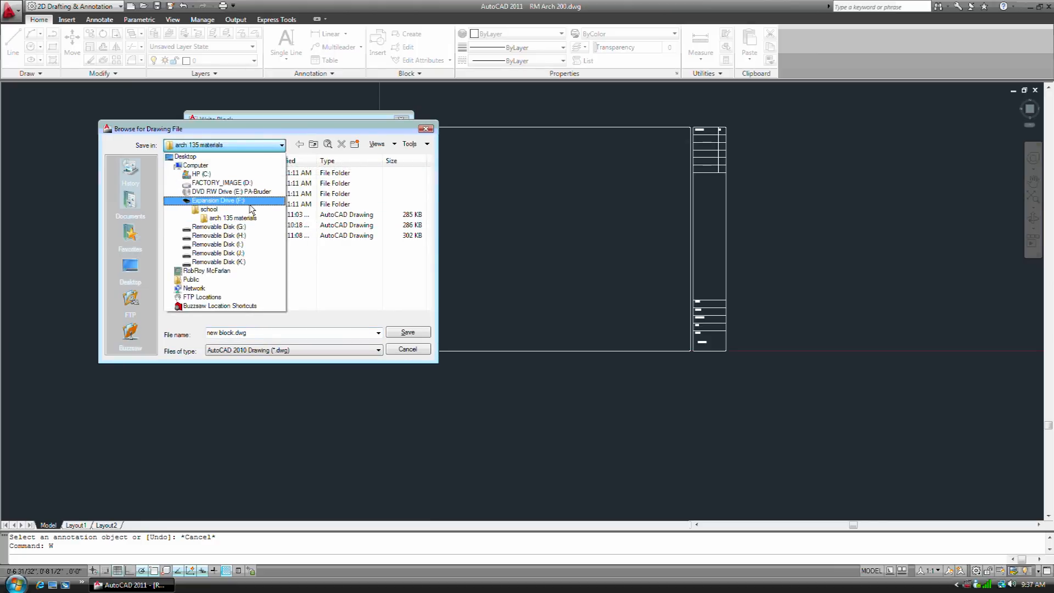
click(242, 210)
click(197, 196)
click(196, 194)
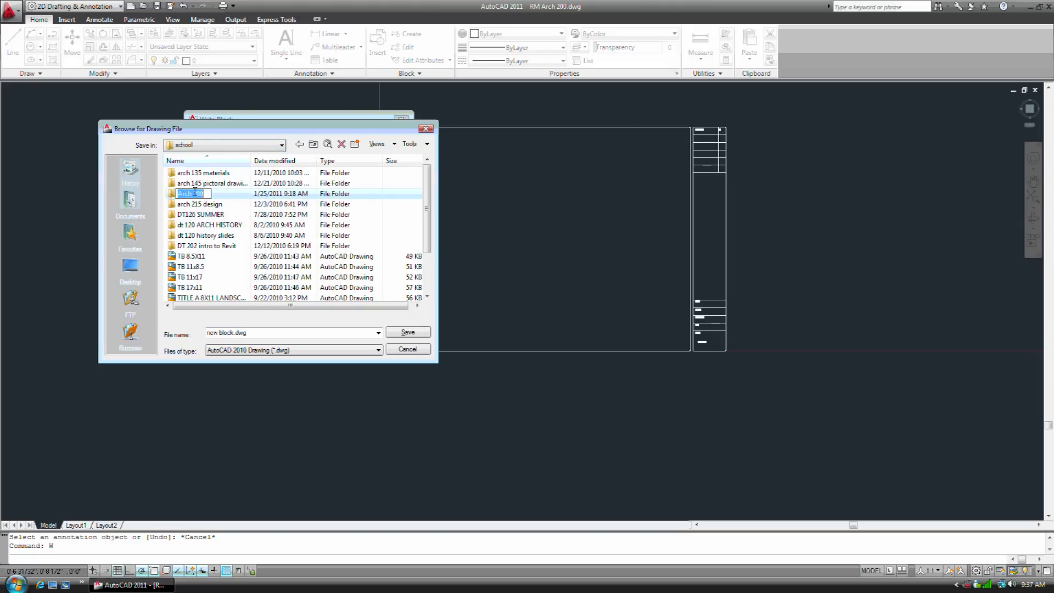
double_click(174, 198)
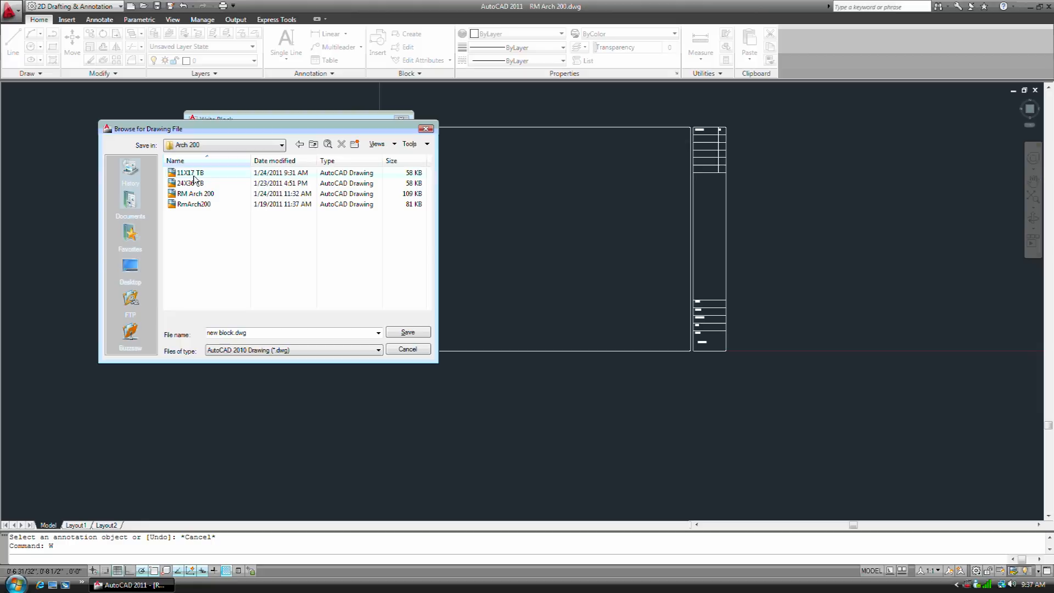
drag(259, 333, 166, 336)
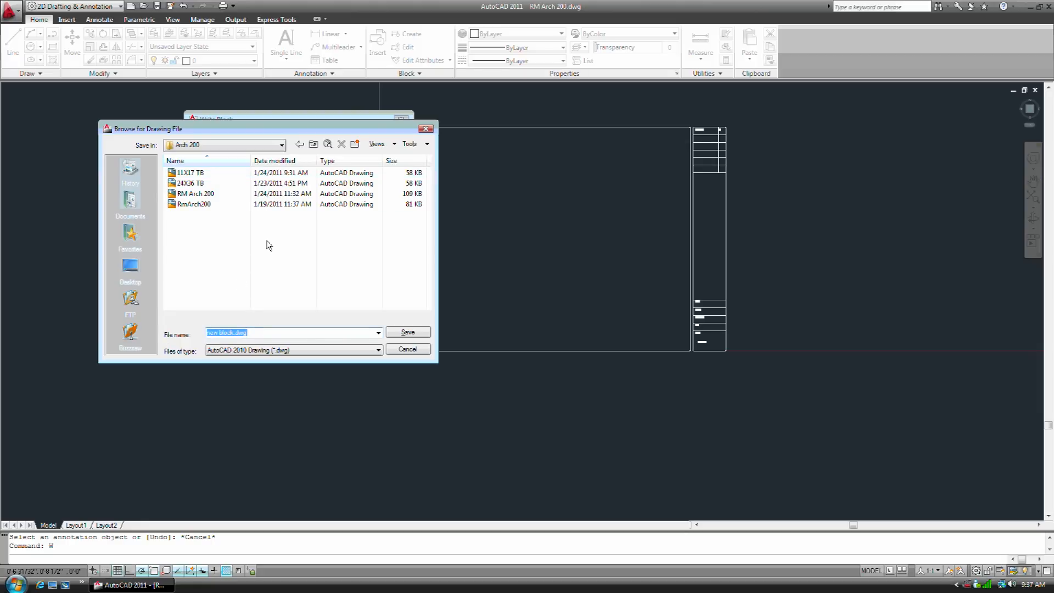
text(11X17 TH)
key(BackSpace)
text(B)
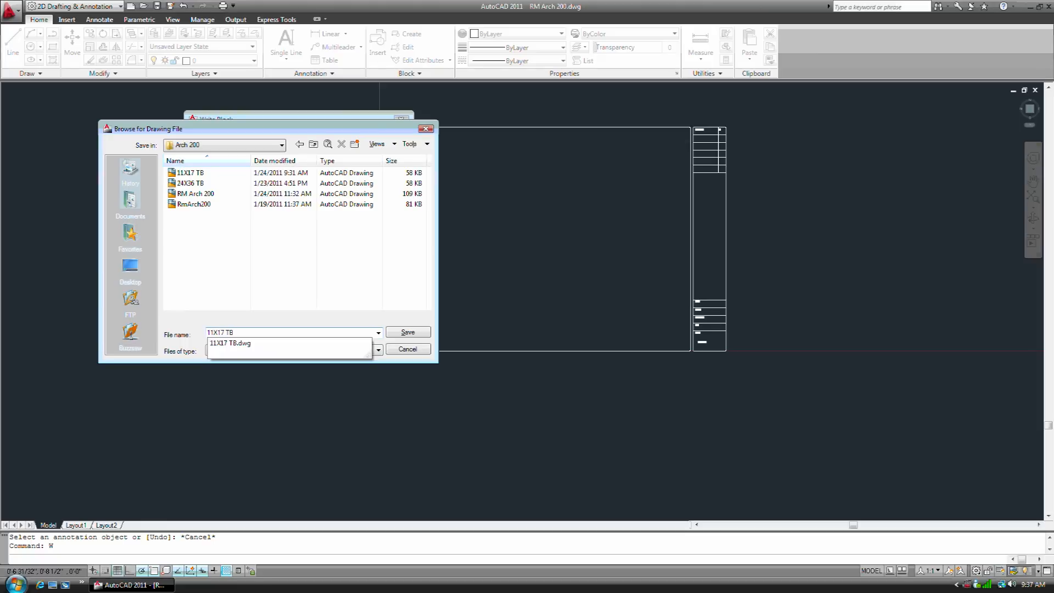
click(392, 334)
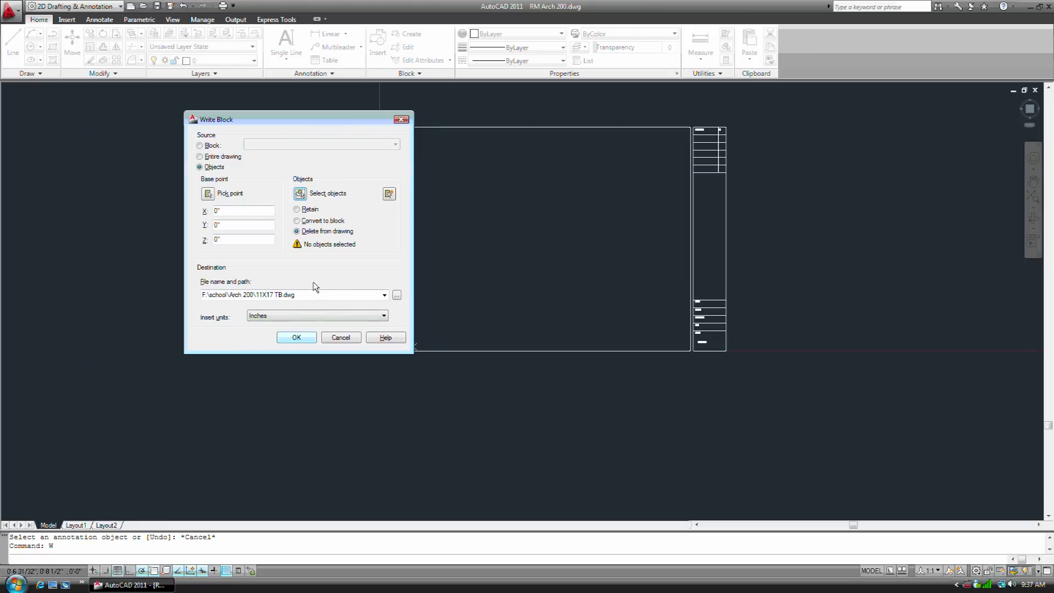
- Select the whole border and title strip for the block and write it, replacing the existing 11X17 TB.dwg
click(300, 194)
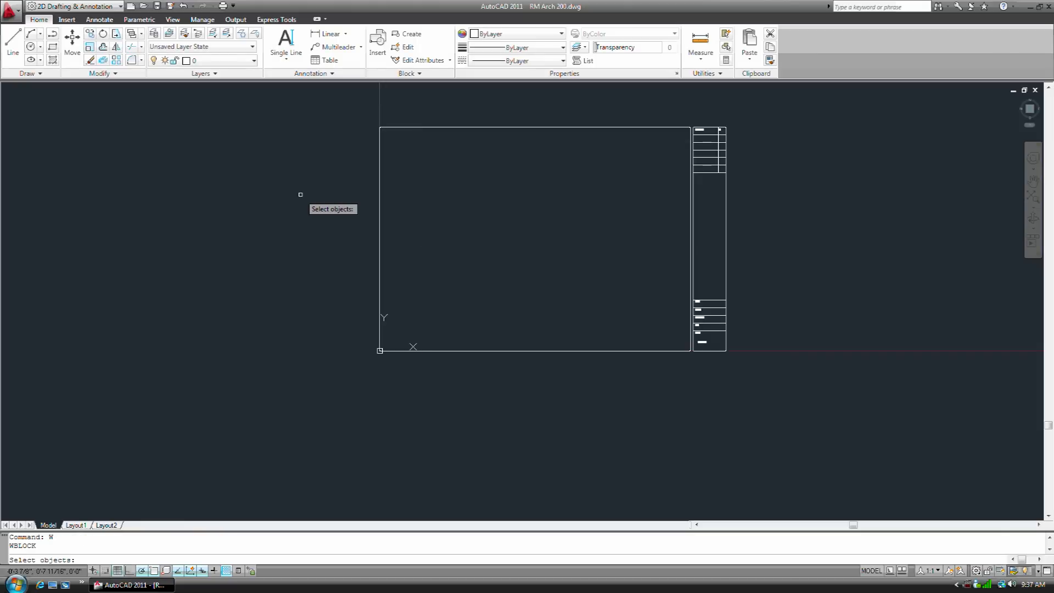
click(760, 377)
click(353, 106)
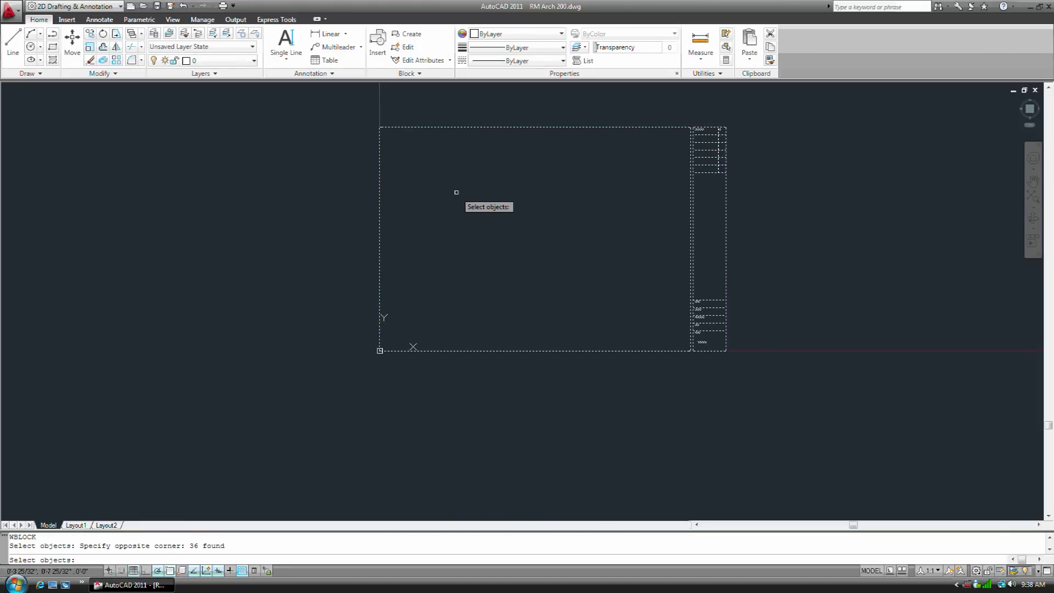
key(Return)
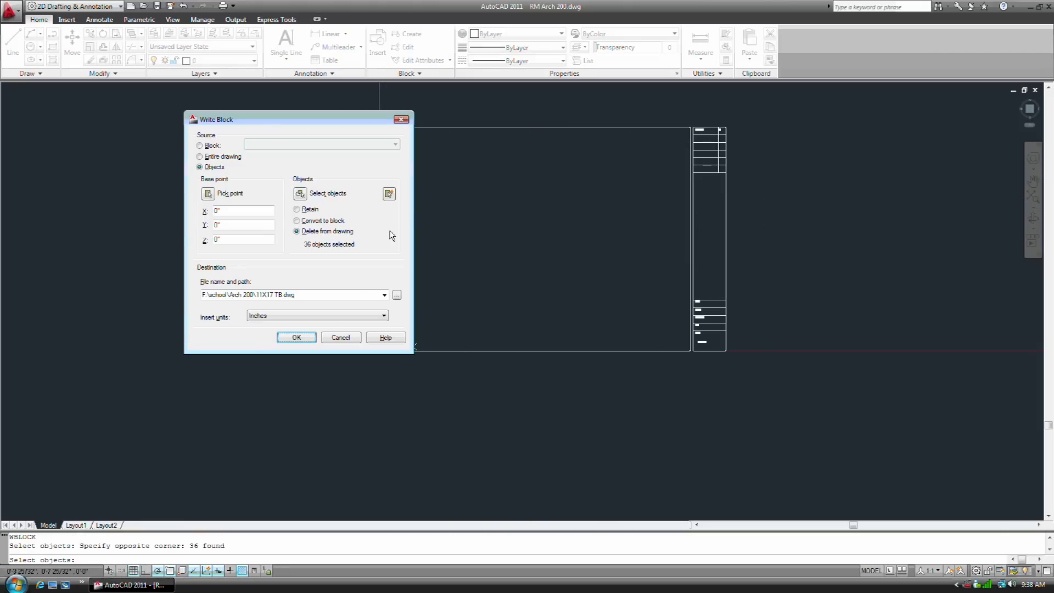
click(299, 338)
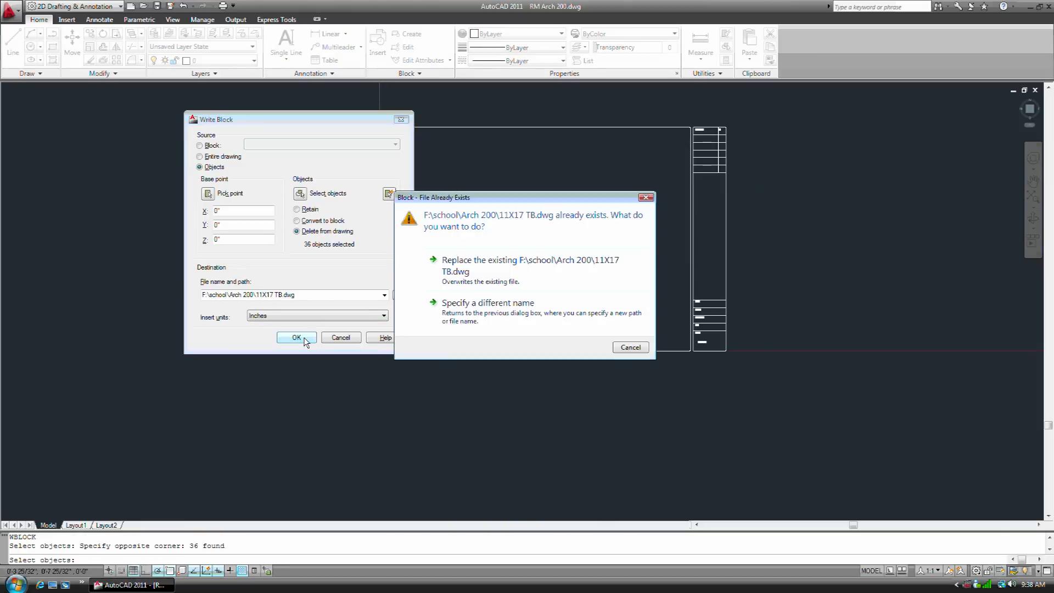
click(505, 256)
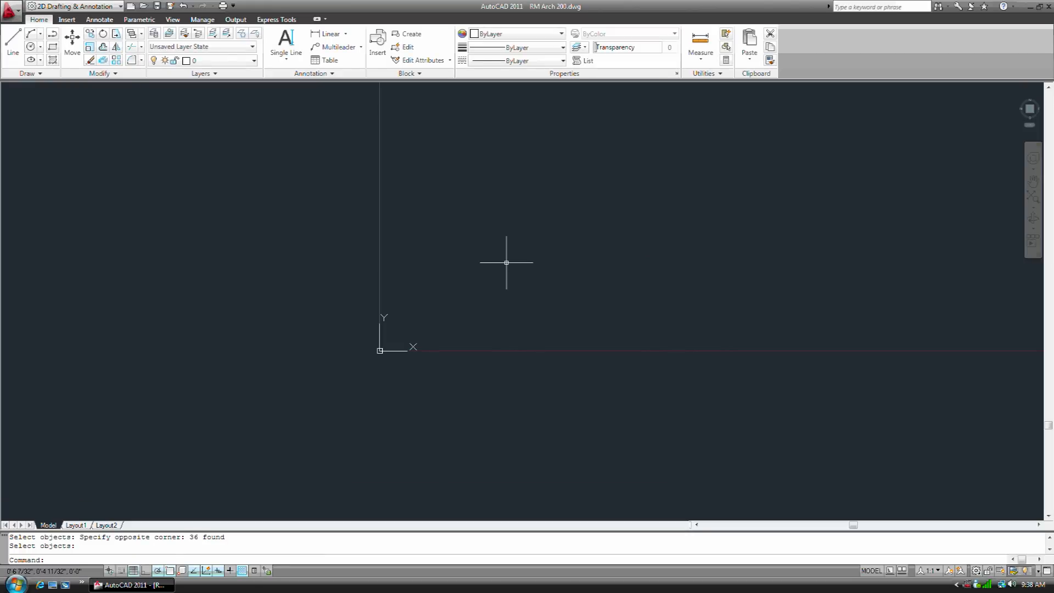
scroll(492, 250, down, 6)
scroll(537, 224, down, 7)
scroll(585, 164, up, 2)
scroll(584, 165, up, 3)
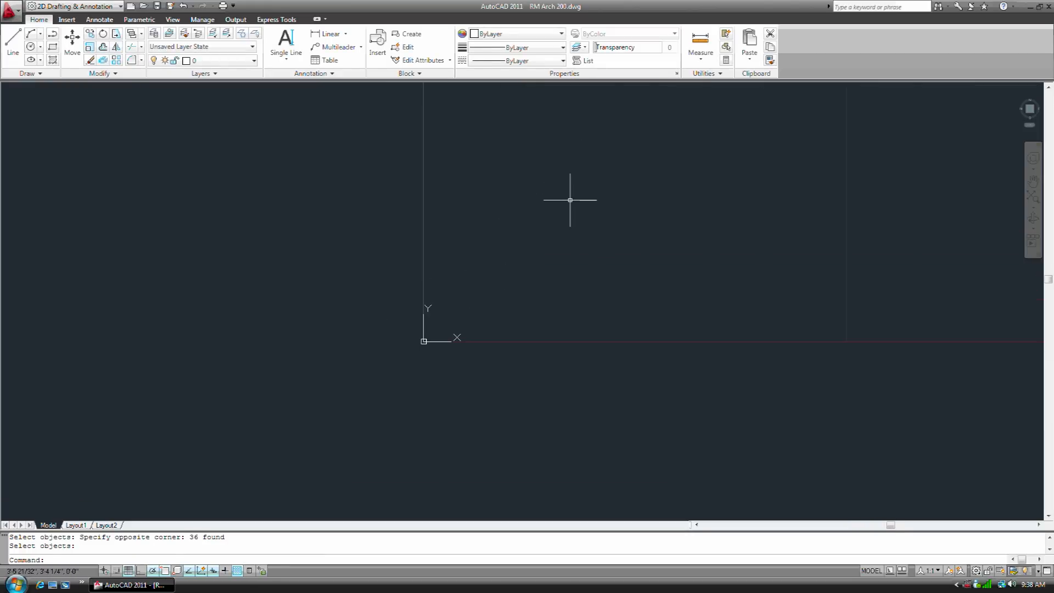